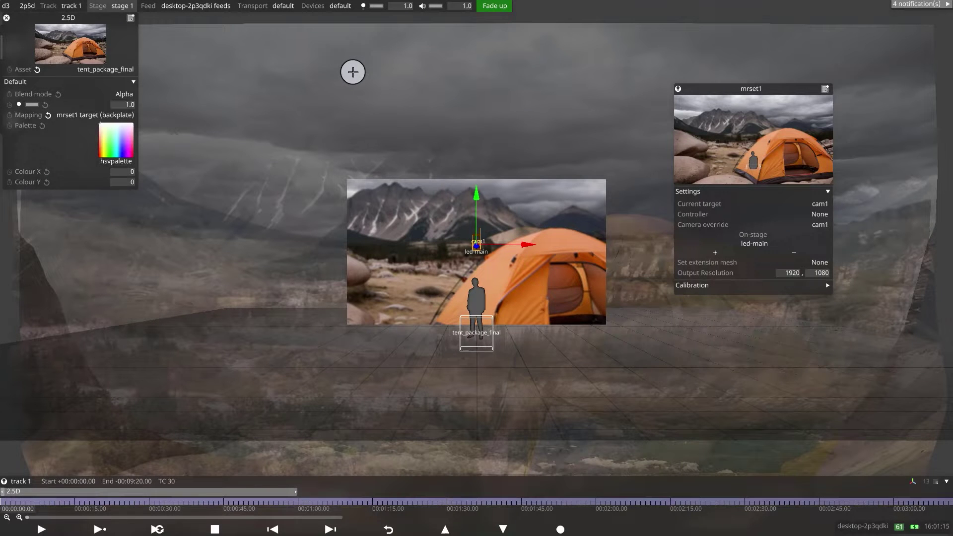
Step: Shift tent_package_final's offset to 0.1, 1.4, 8.3, then select the tent object on stage
click(121, 67)
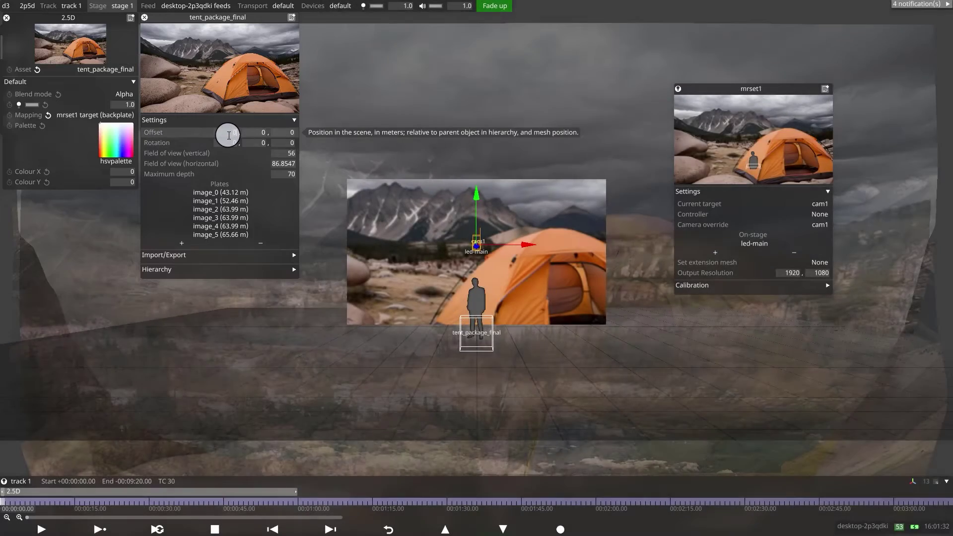
drag(229, 136, 278, 134)
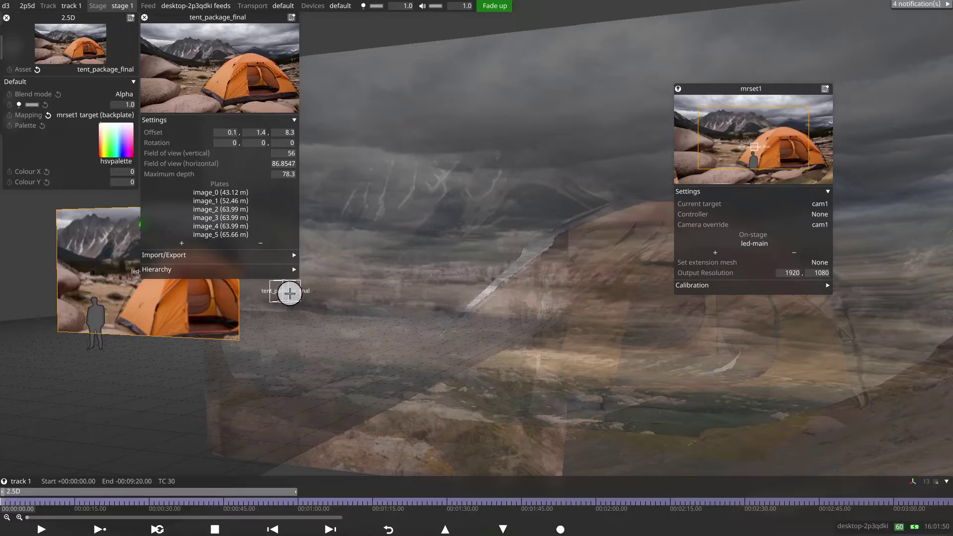
click(290, 290)
drag(293, 342, 192, 334)
click(159, 309)
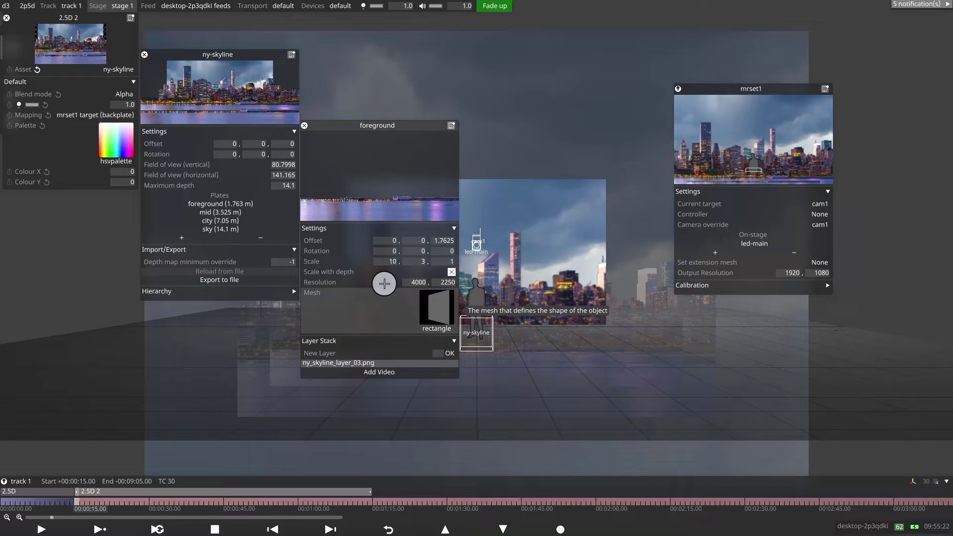
Step: Set the ny-skyline foreground plate's scale to 5 and adjust its offset
text(5)
drag(411, 236, 308, 126)
click(308, 126)
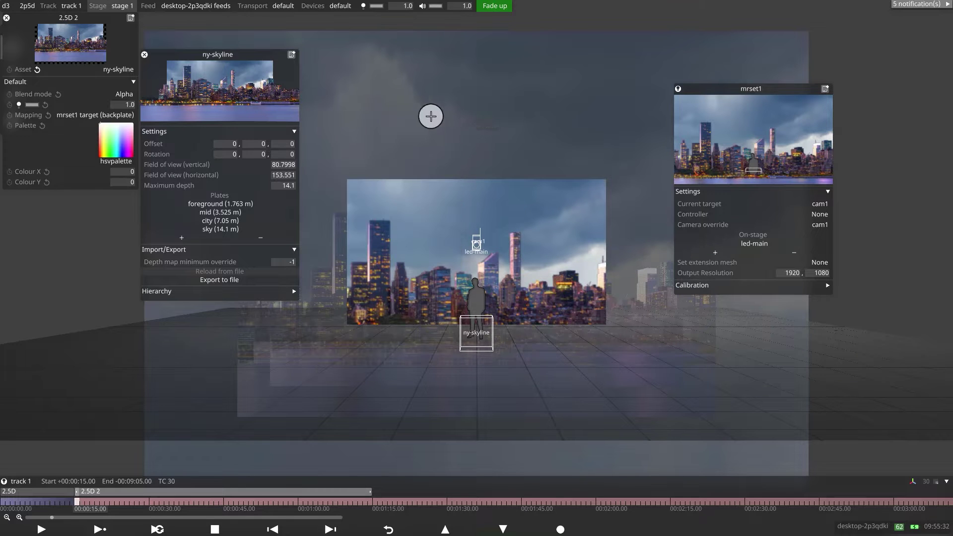
Step: Enlarge the mrset1 camera preview, slide cam1 along X, and export ny-skyline.2p5d to objects/2p5DFile
drag(694, 88, 601, 46)
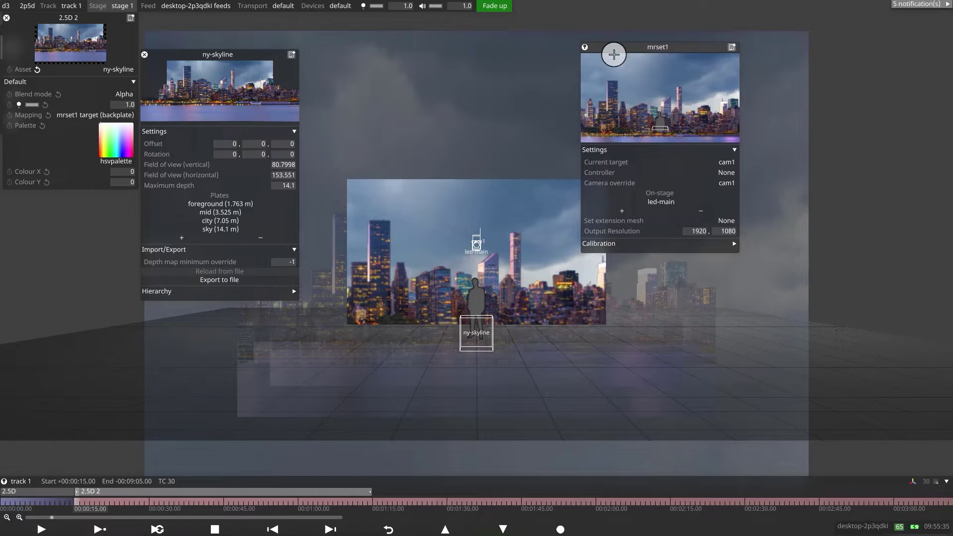
drag(740, 125, 938, 159)
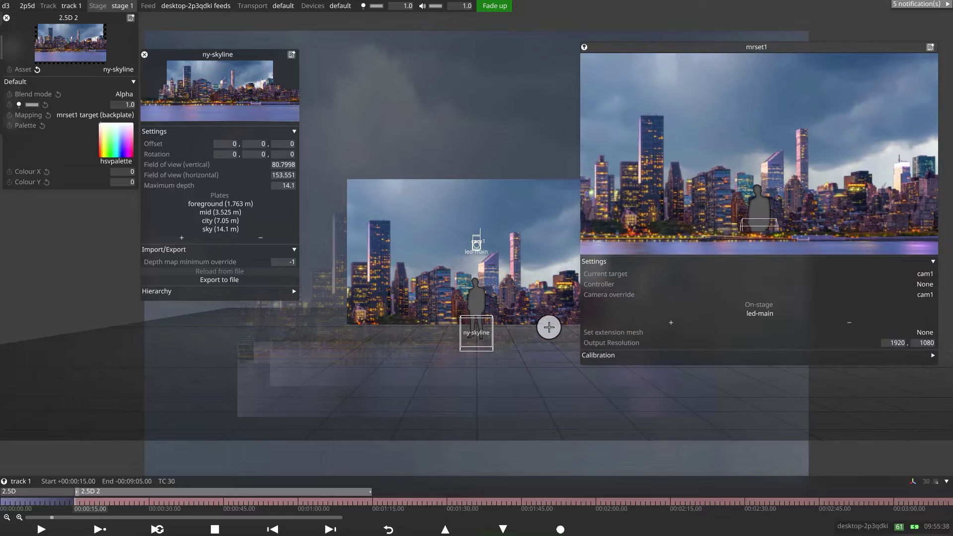
click(478, 245)
drag(532, 247, 546, 267)
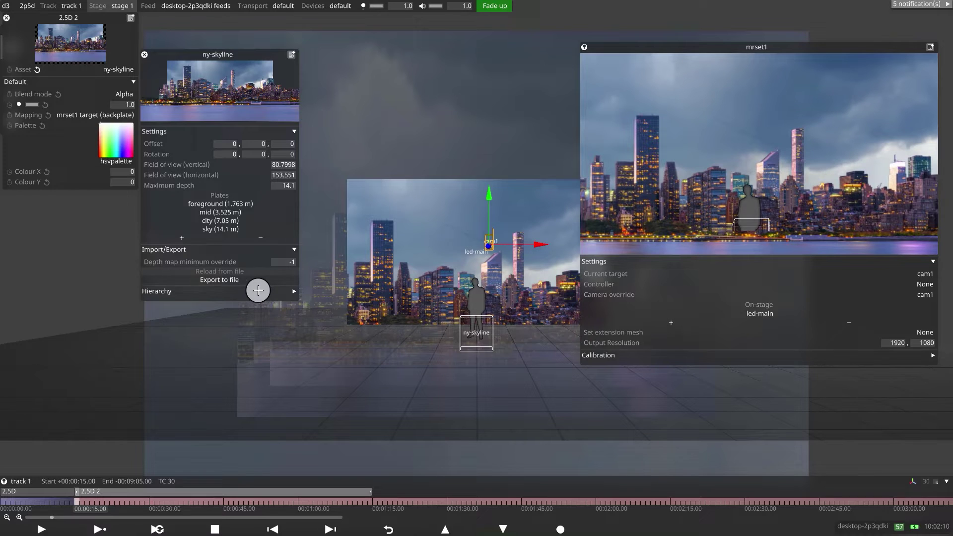
click(242, 281)
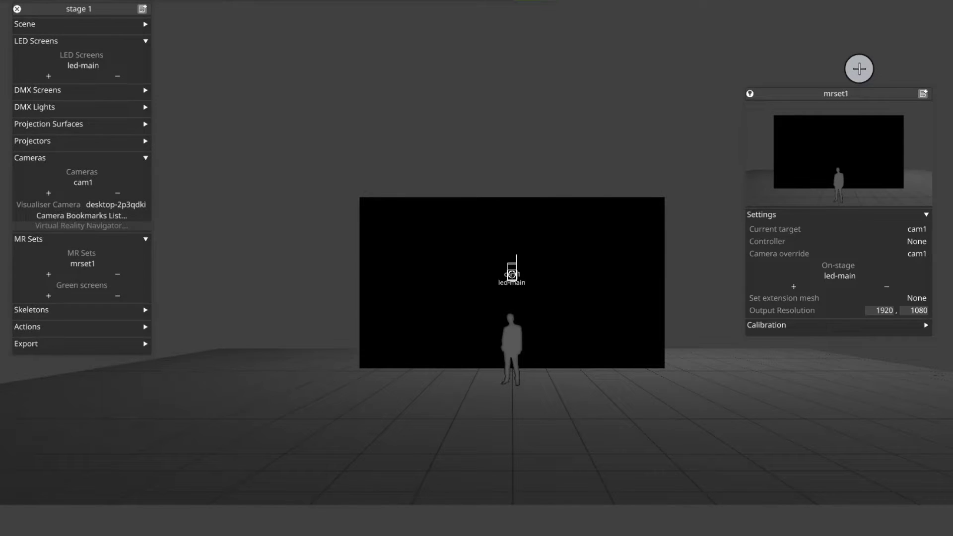
Step: Close the stage 1 settings to reveal the File Explorer windows
key(Escape)
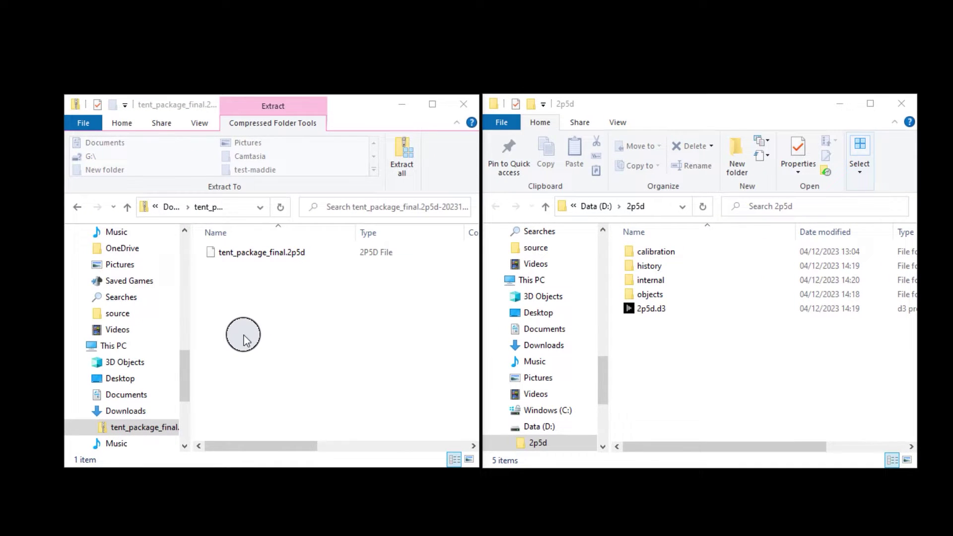
Step: Copy tent_package_final.2p5d and paste it into D:\2p5d\objects\2p5DFile
click(259, 257)
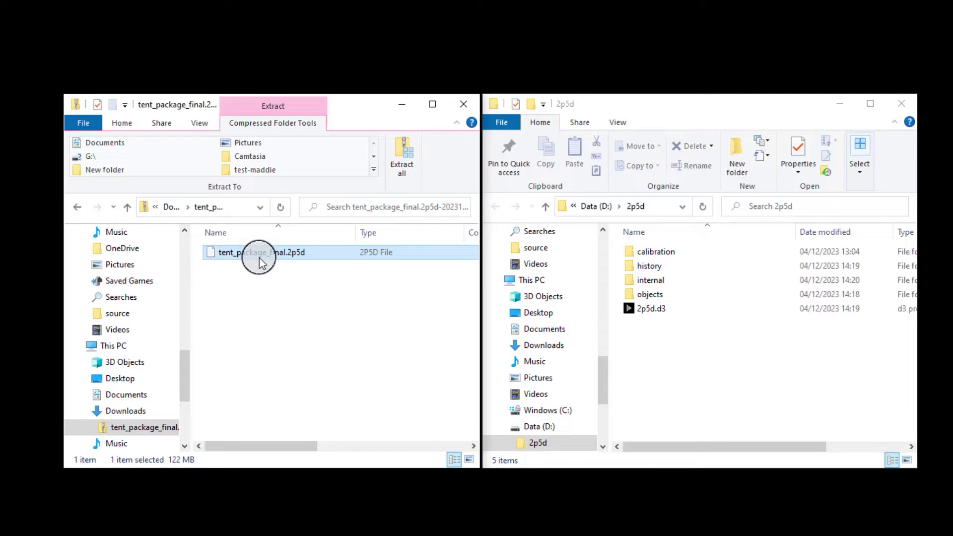
right_click(260, 258)
click(302, 304)
click(724, 384)
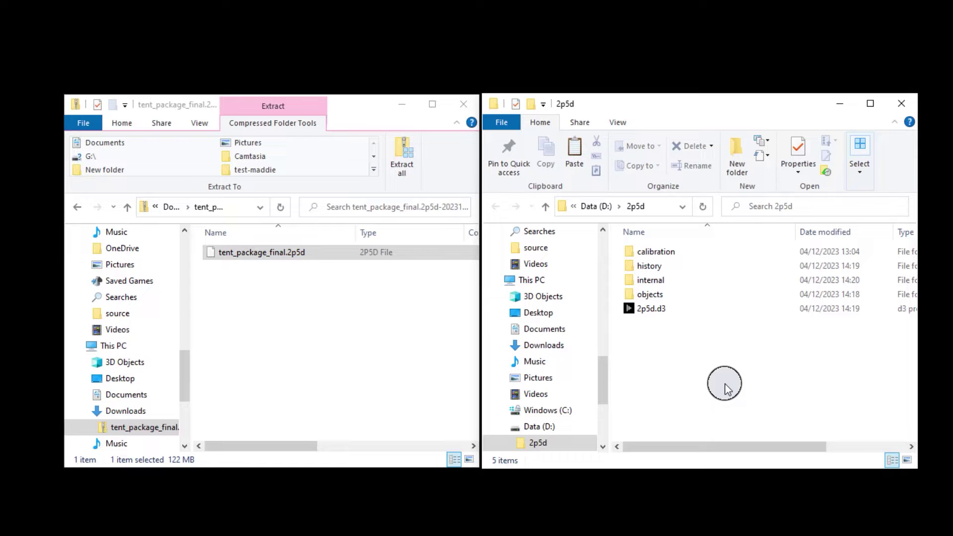
double_click(654, 295)
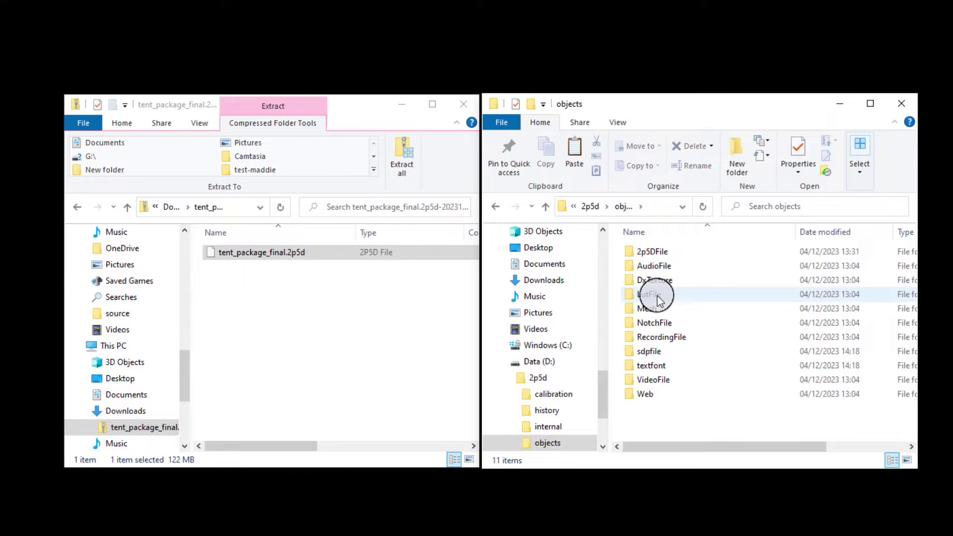
double_click(674, 254)
right_click(680, 269)
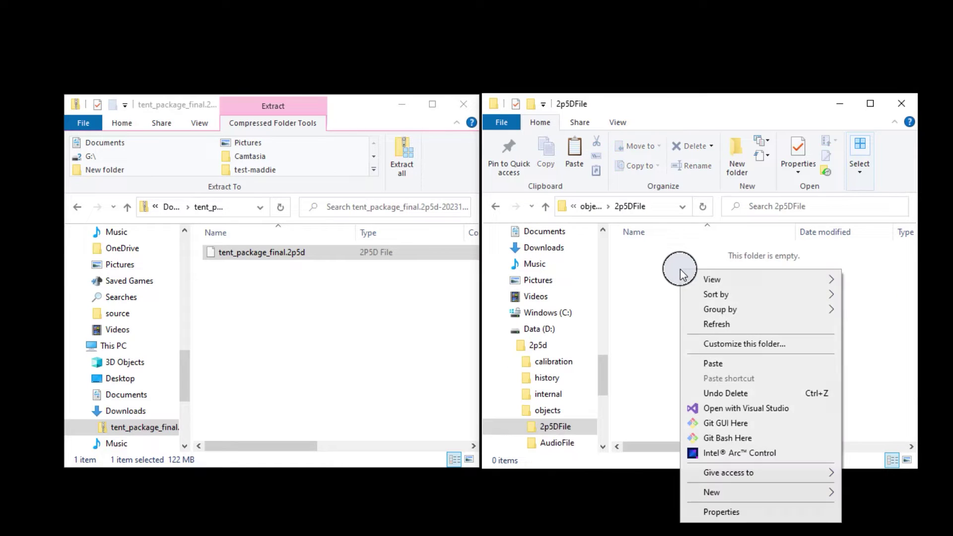
click(707, 363)
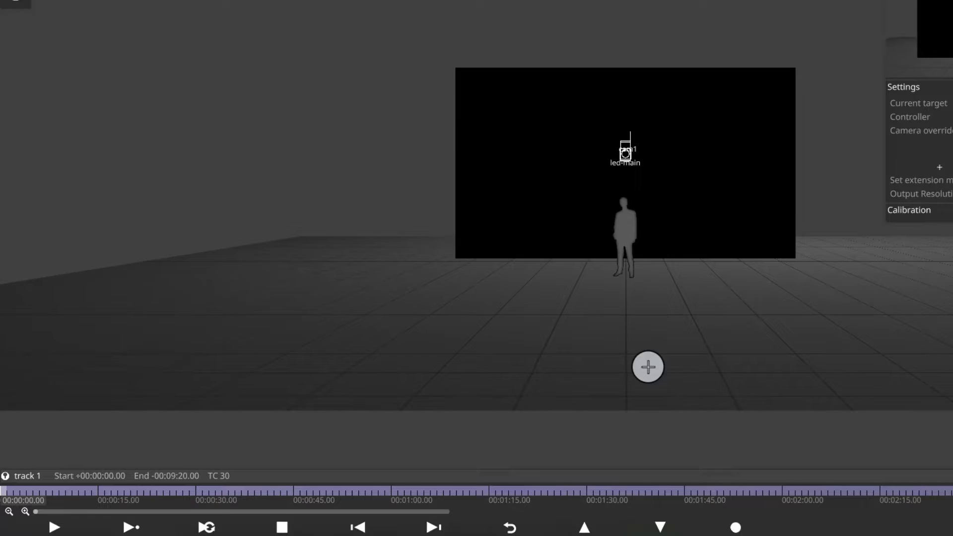
Step: Bring up the layer-type list for a new layer on track 1 via Options and Ctrl+L
click(6, 484)
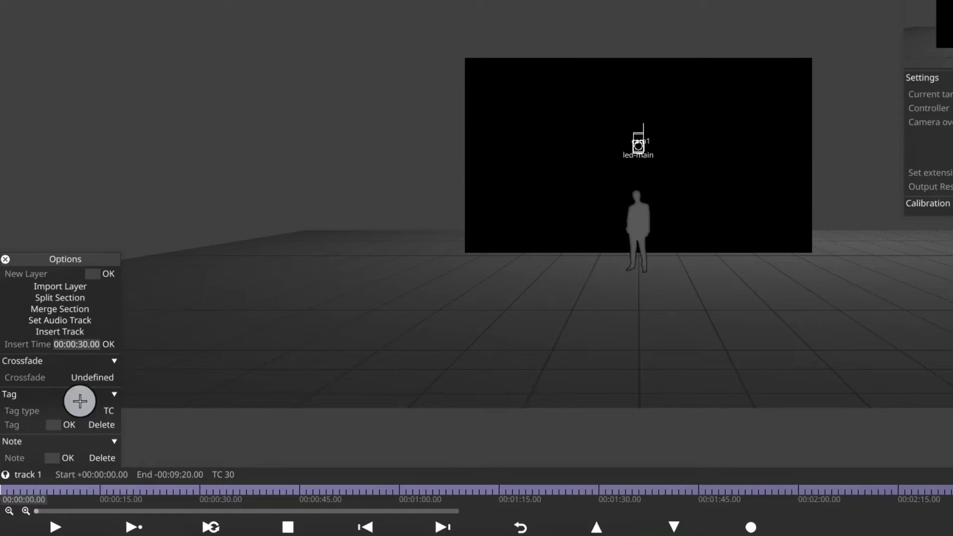
click(93, 272)
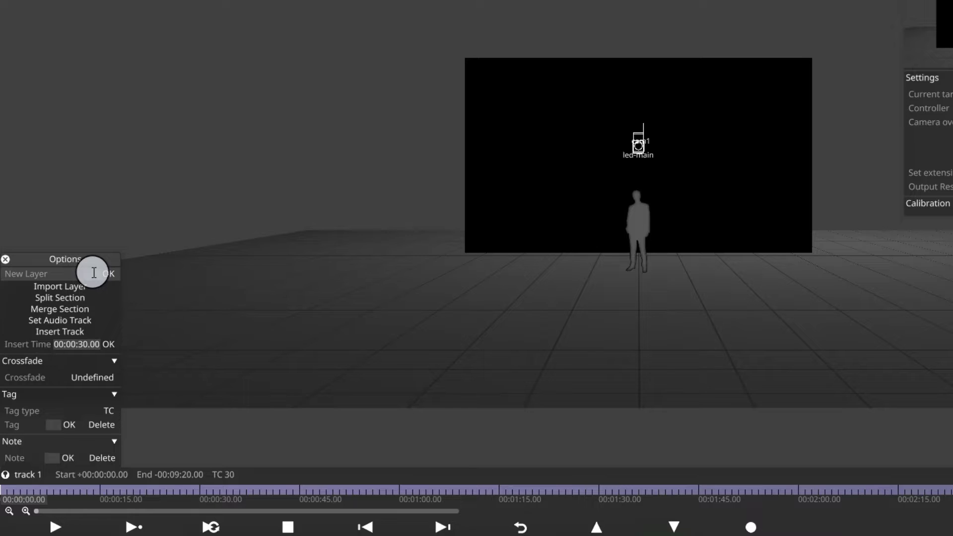
key(ctrl+l)
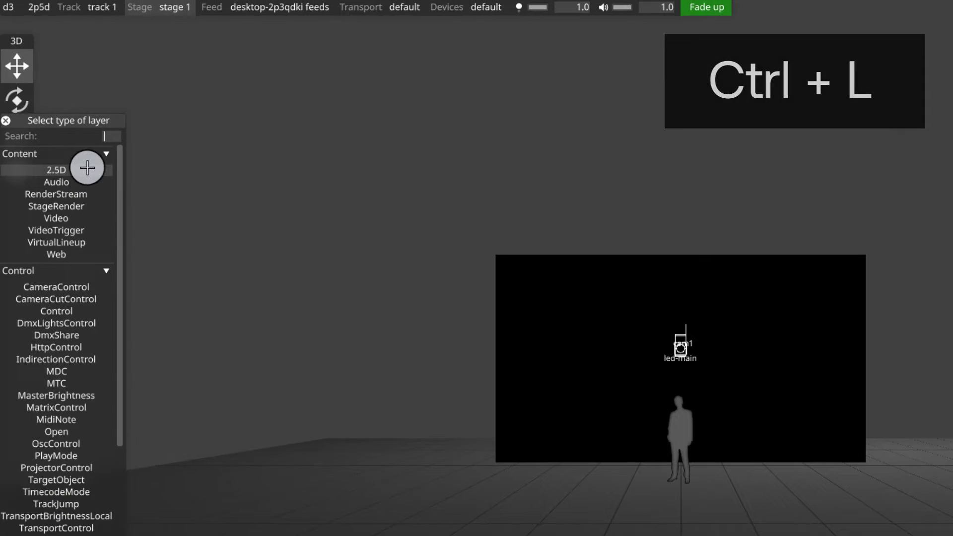
Step: Create a 2.5D layer and assign tent_package_final from 2.5dassets as its Asset
click(88, 170)
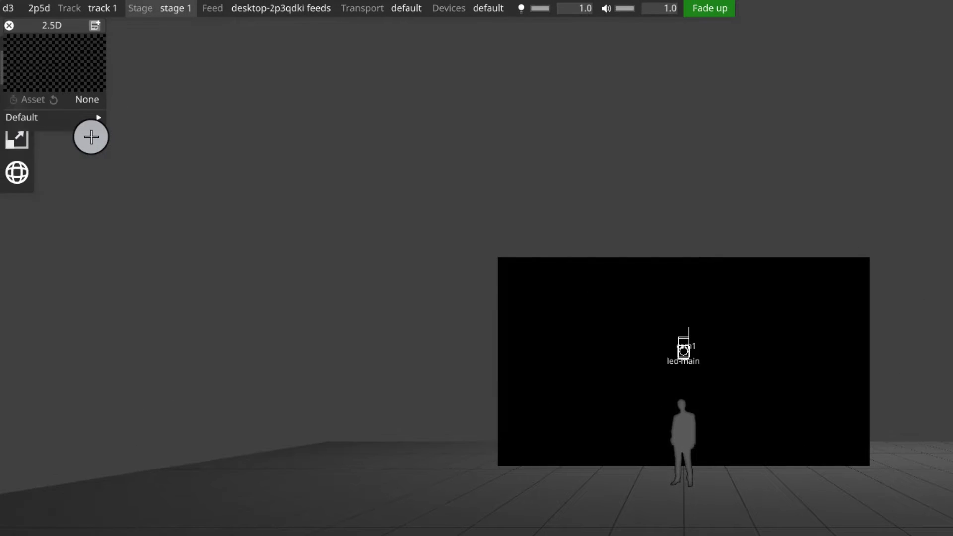
click(89, 116)
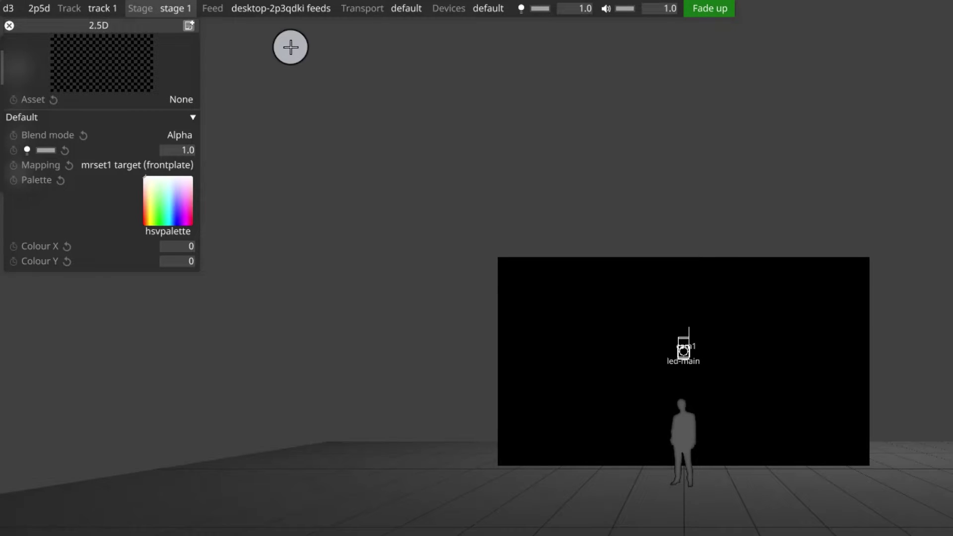
click(194, 104)
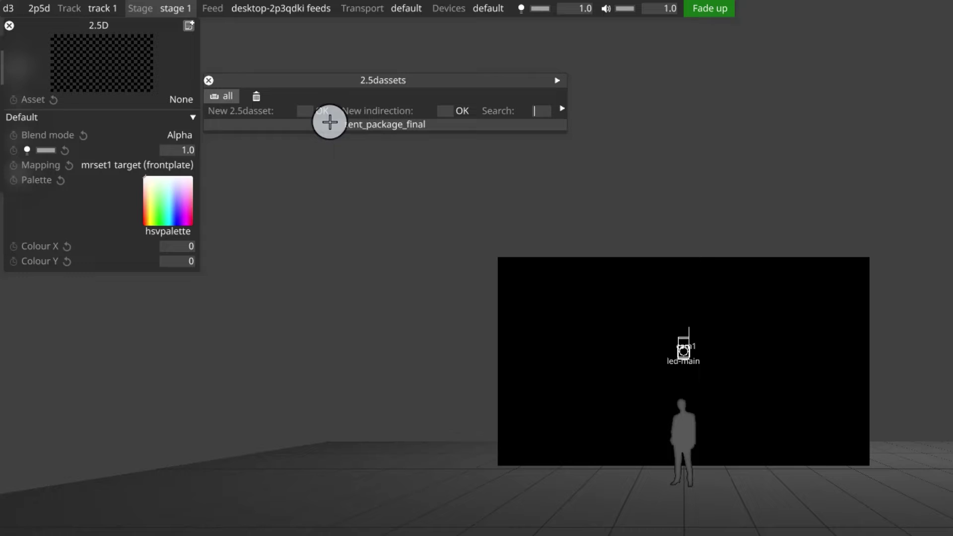
drag(333, 125, 332, 126)
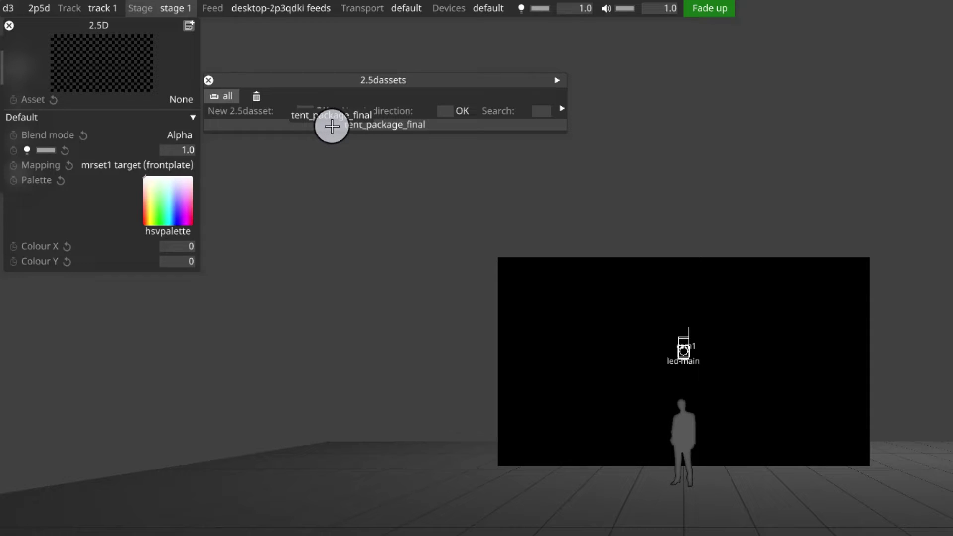
drag(333, 125, 330, 125)
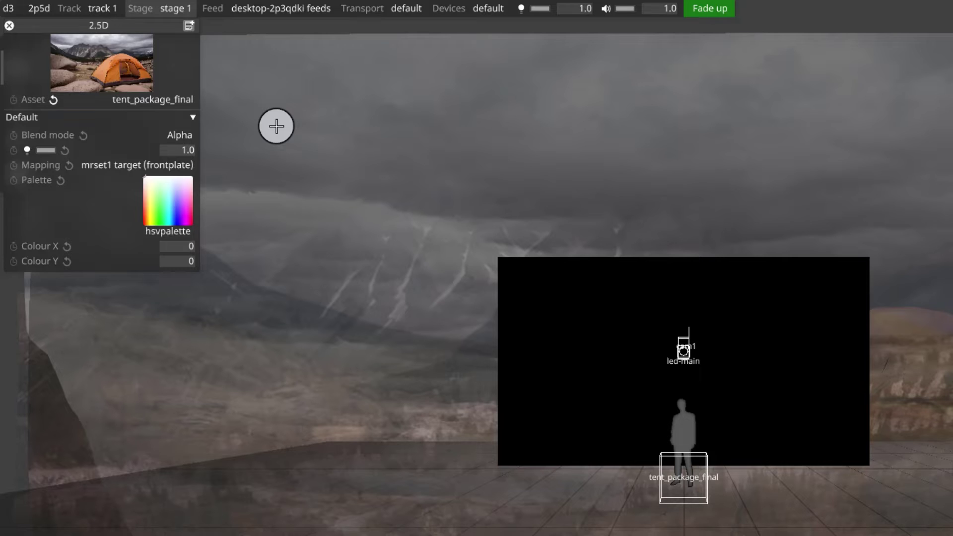
Step: Map the layer to mrset1 target (backplate) and slide cam1 and the tent object along X
click(170, 167)
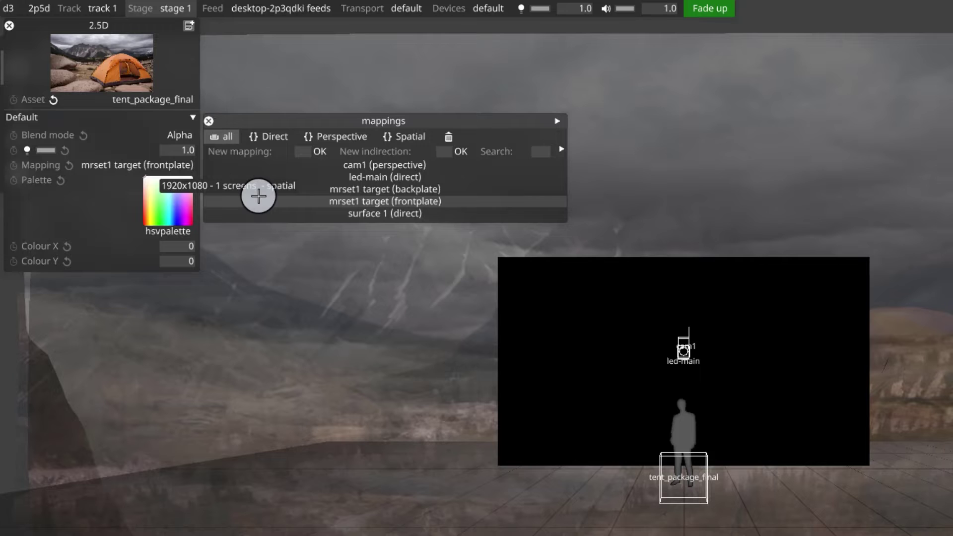
click(261, 194)
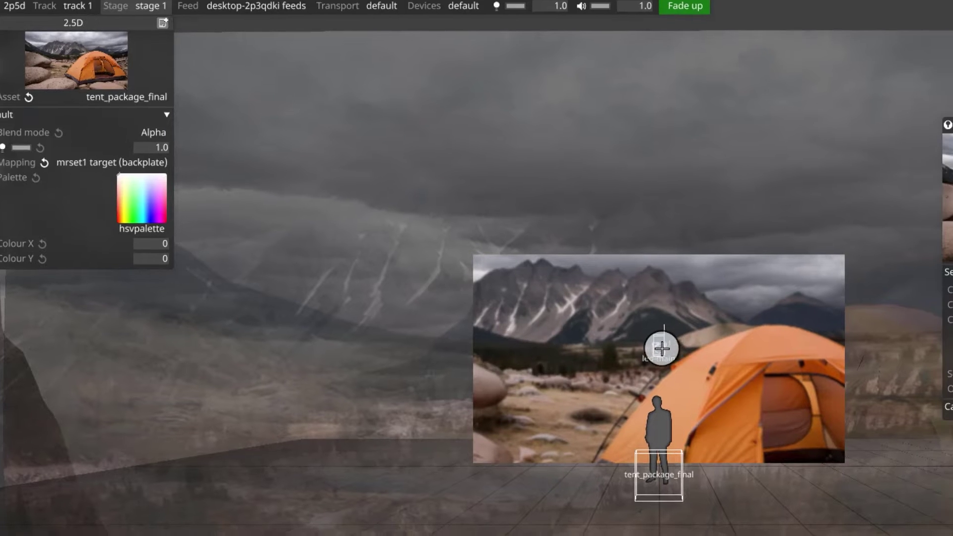
click(662, 349)
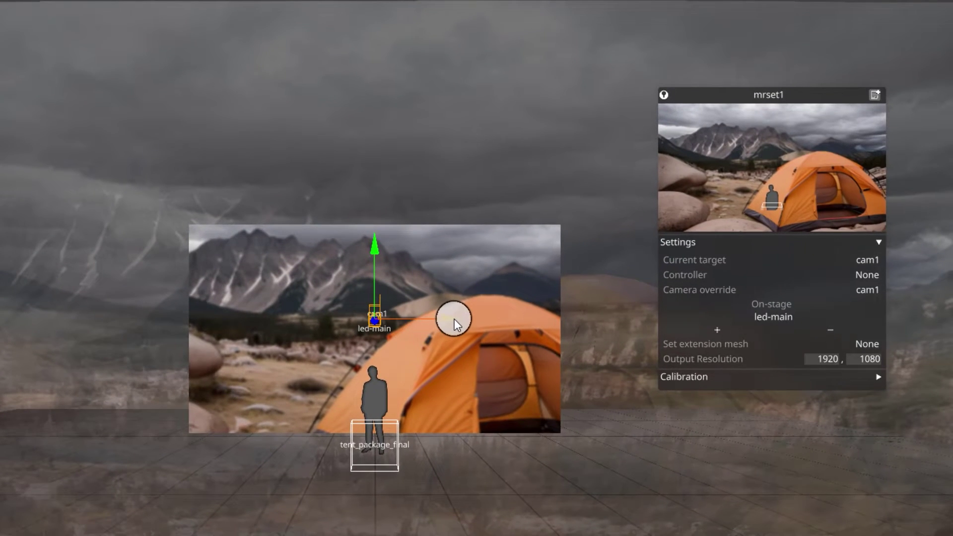
drag(454, 319, 344, 355)
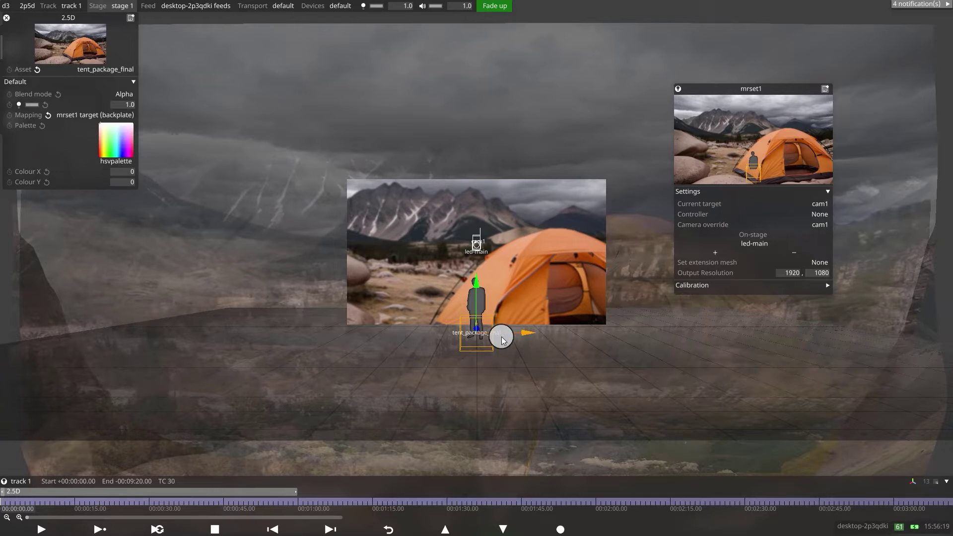
mouse_move(525, 337)
mouse_down()
mouse_move(638, 324)
mouse_move(454, 323)
mouse_move(565, 339)
mouse_move(526, 340)
mouse_up()
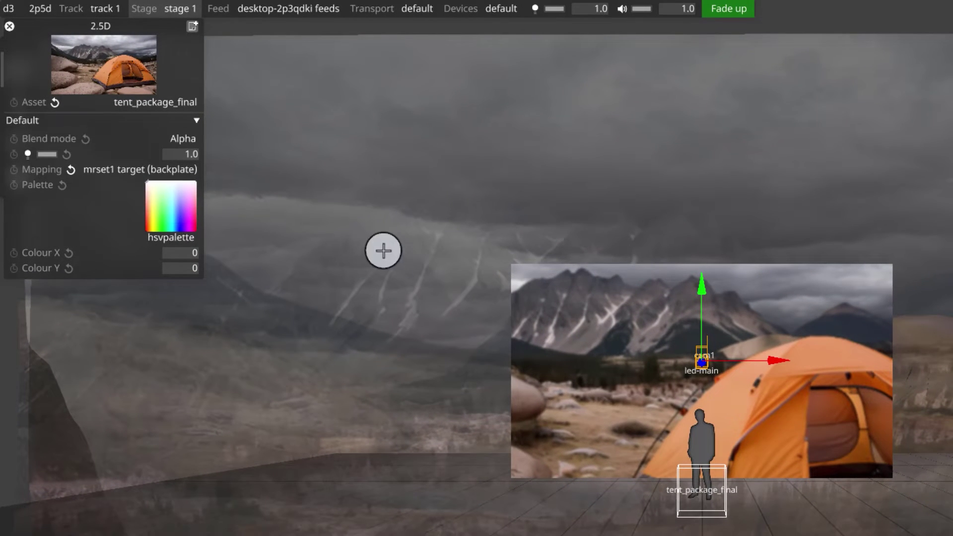
Step: Move tent_package_final to offset about -0.13, 1.25, 17.3, raising maximum depth to 87.3
click(181, 101)
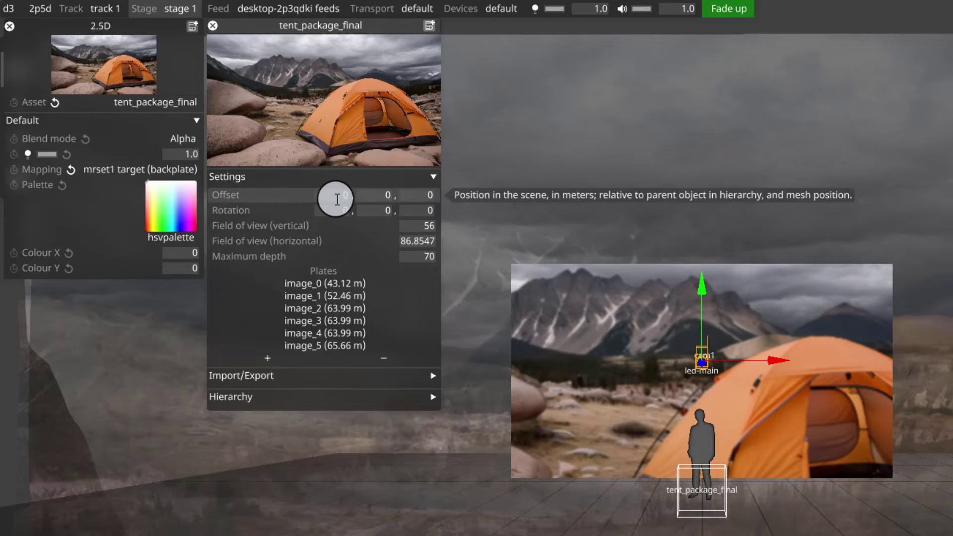
drag(338, 199, 409, 196)
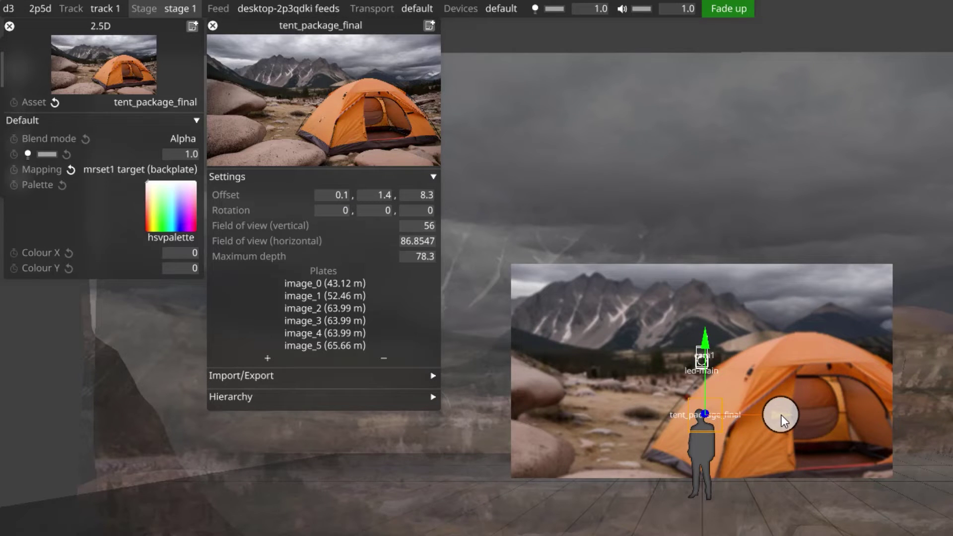
mouse_move(782, 415)
mouse_down()
mouse_move(633, 438)
mouse_move(792, 428)
mouse_move(773, 430)
mouse_up()
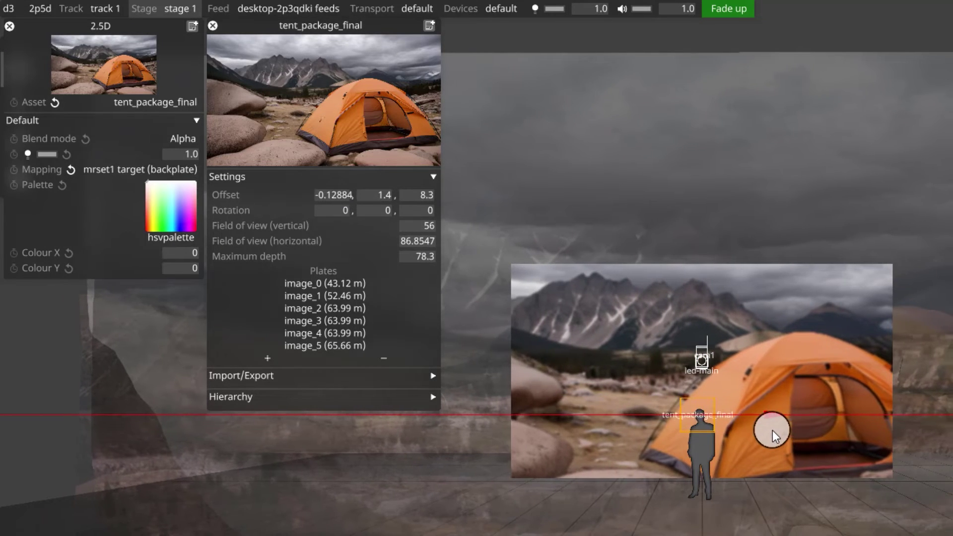
drag(689, 345, 697, 419)
text(17.3)
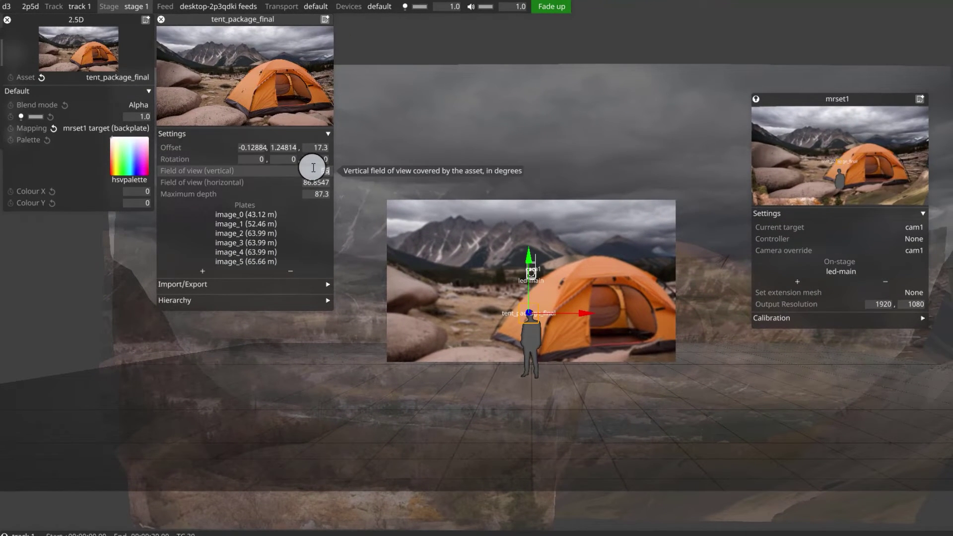
Step: Set tent_package_final's vertical field of view to 50
text(45)
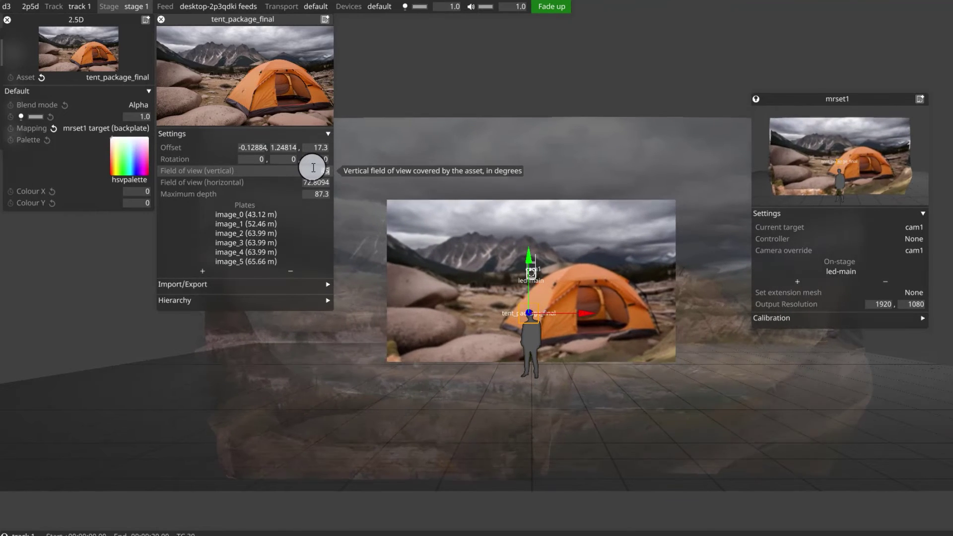
key(BackSpace)
key(BackSpace)
text(50)
key(BackSpace)
key(BackSpace)
text(40)
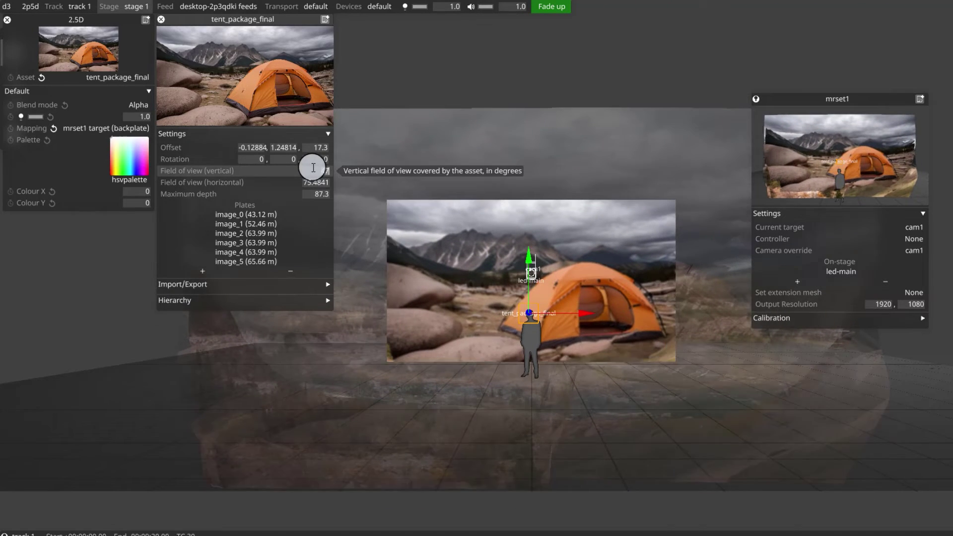
Step: Shift the camera sideways, raise maximum depth to 90.853, and delete the image_5 plate
drag(588, 317, 558, 286)
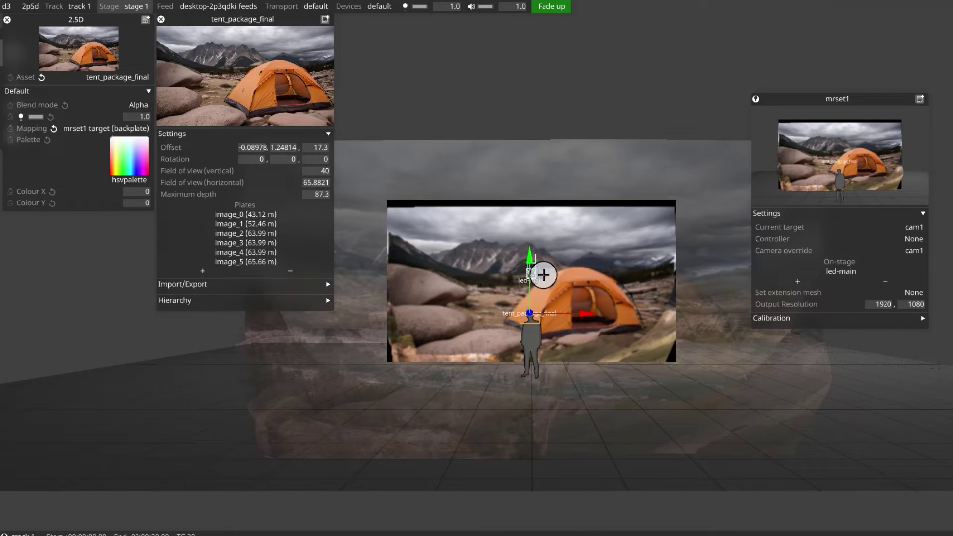
key(ctrl+z)
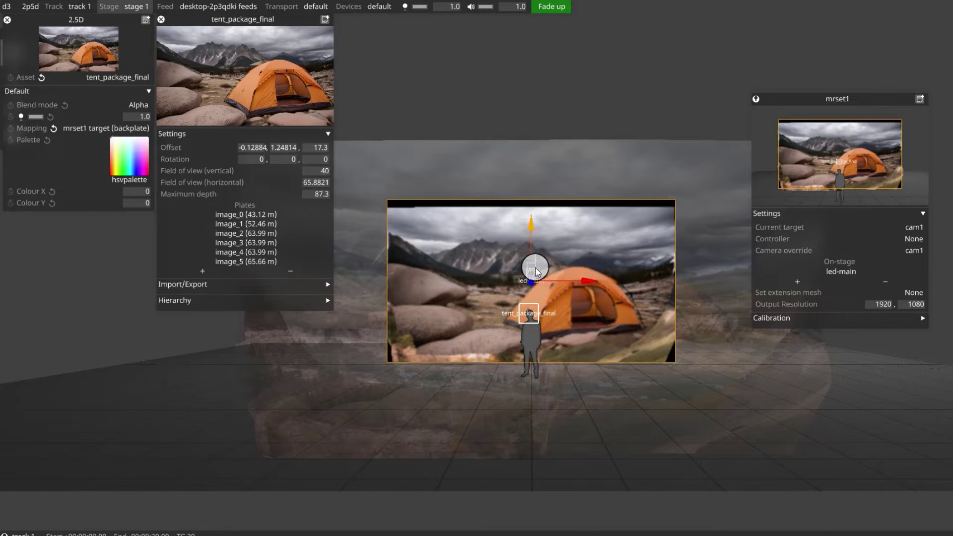
click(531, 268)
drag(587, 271, 556, 279)
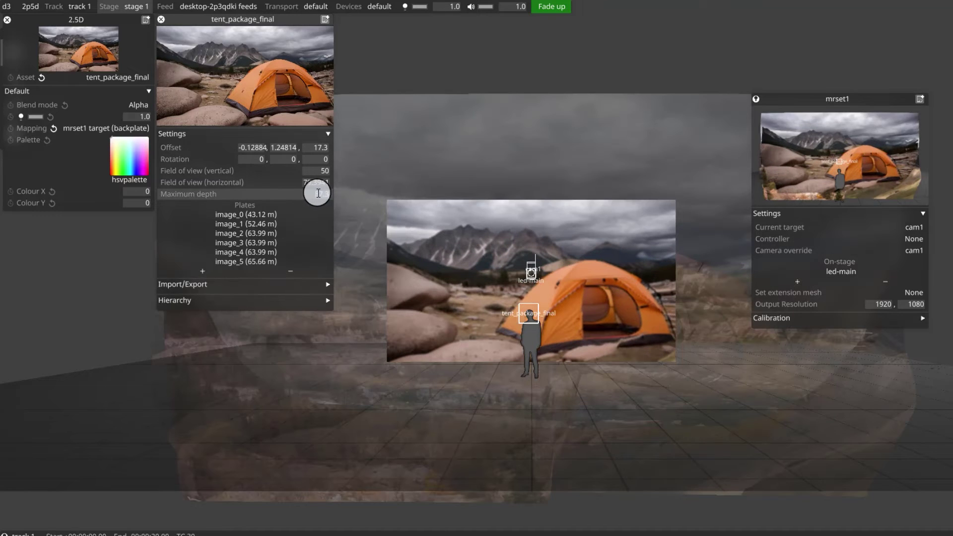
drag(319, 194, 319, 193)
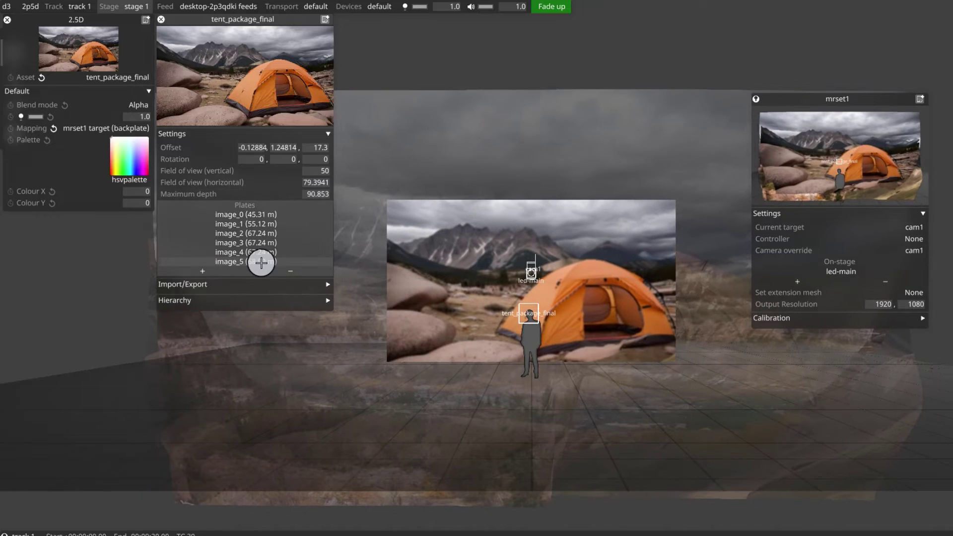
click(291, 271)
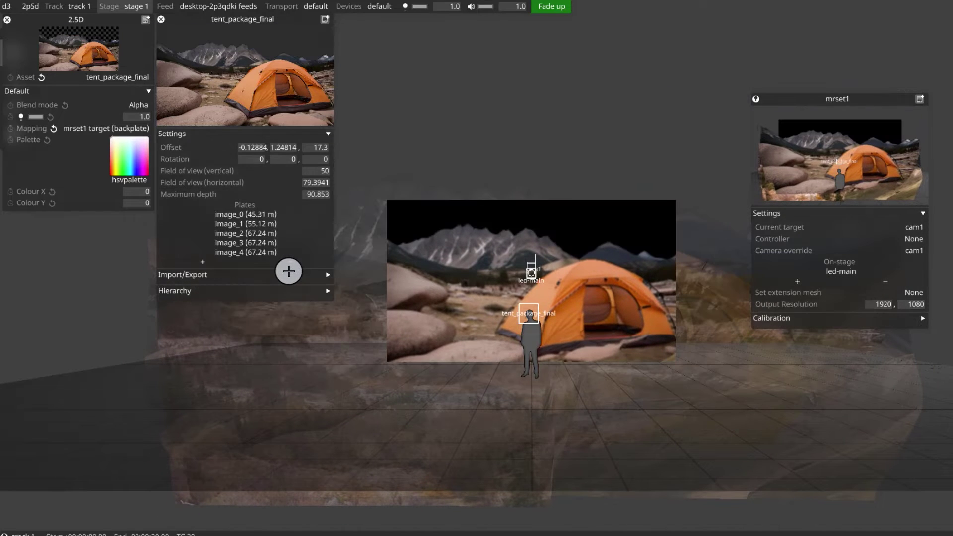
Step: Add image_5 back to the plates and restore the image_0 to image_5 order
click(202, 262)
click(452, 256)
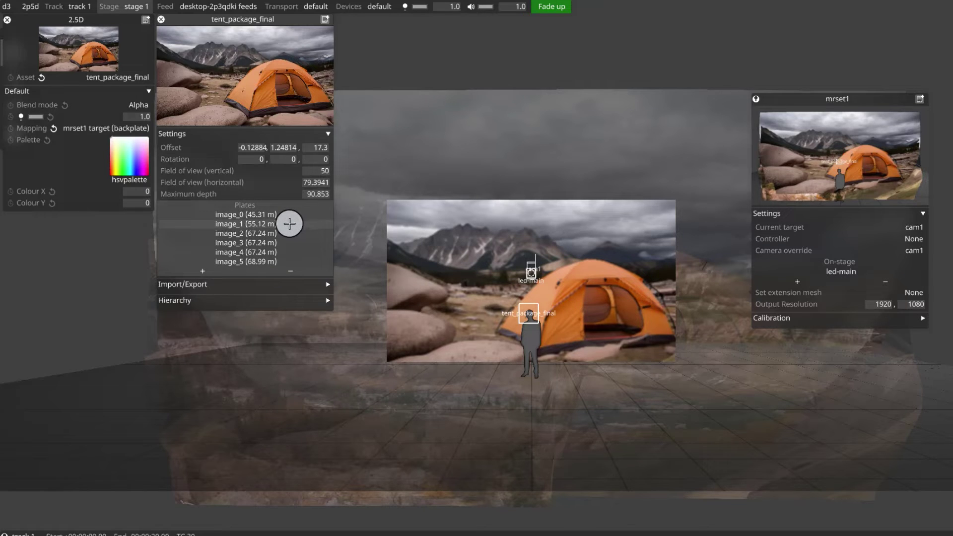
mouse_move(290, 224)
mouse_down()
mouse_move(290, 213)
mouse_move(279, 234)
mouse_move(275, 212)
mouse_up()
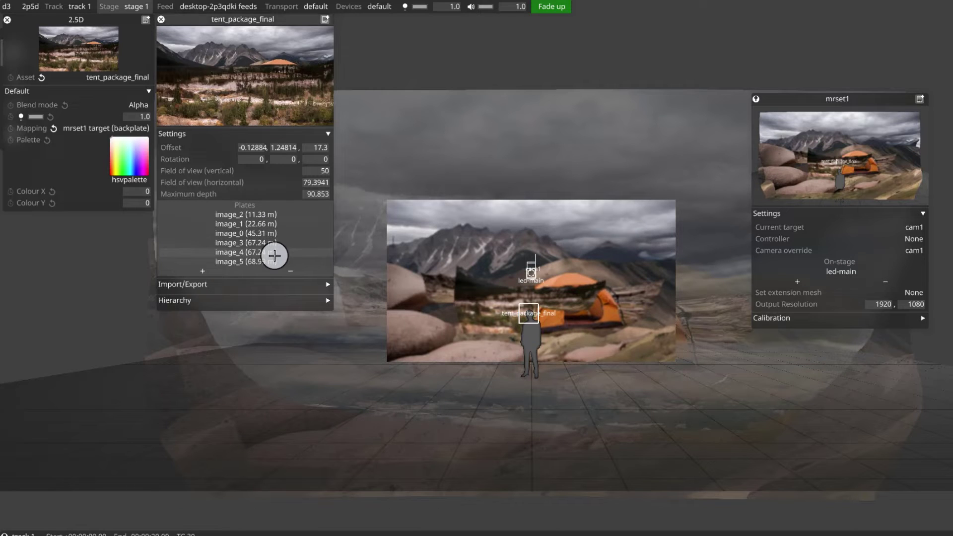
drag(274, 255, 270, 213)
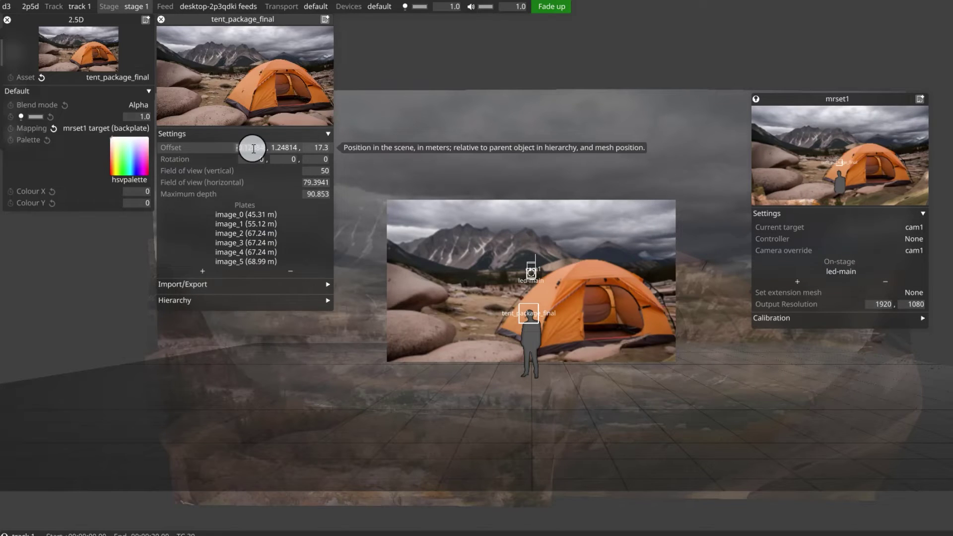
Step: Zero tent_package_final's offset to 0, 0, 0 and expand its Import/Export options
text(0)
key(Tab)
text(0)
key(Tab)
text(0)
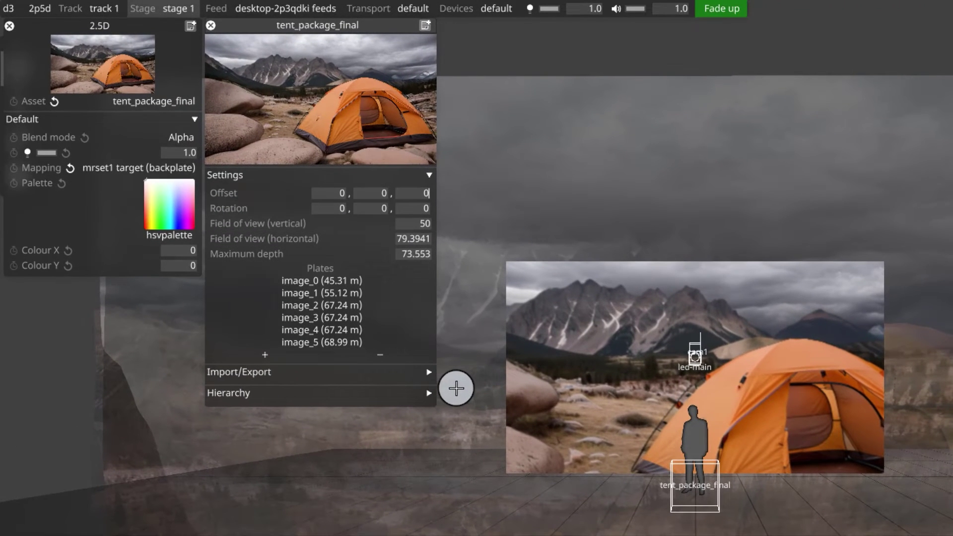
click(429, 373)
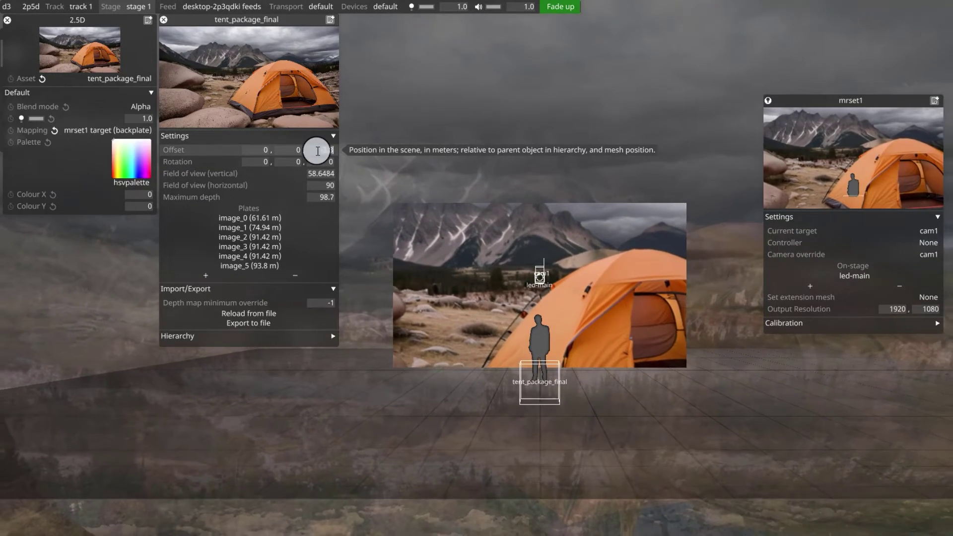
Step: Set tent_package_final's Offset Z to 5.55693, then drag image_0 closer and undo its last move
drag(318, 151, 316, 150)
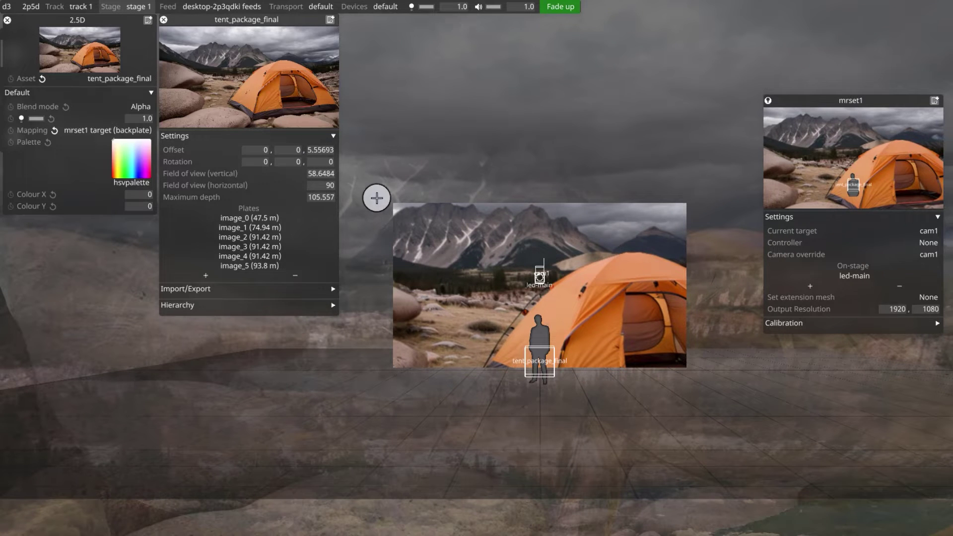
click(308, 219)
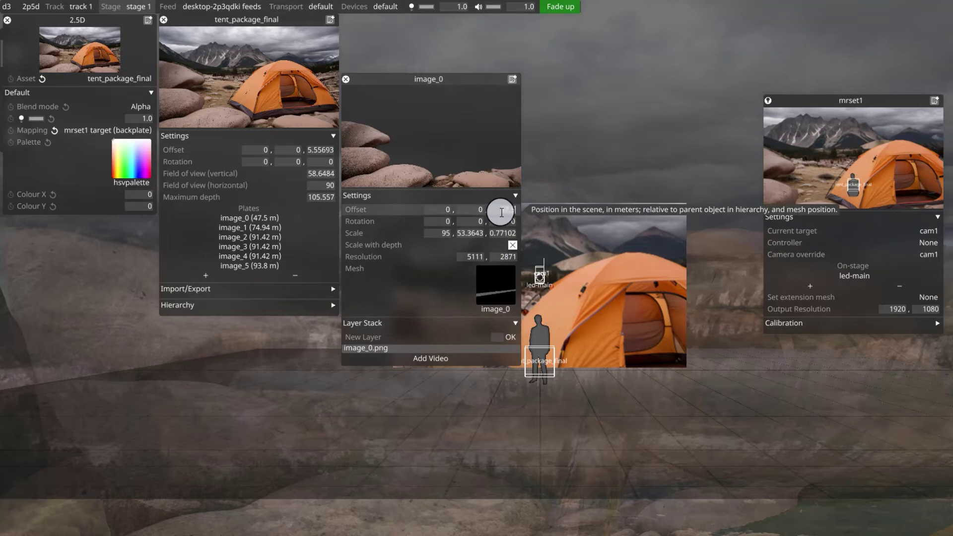
drag(502, 212, 502, 212)
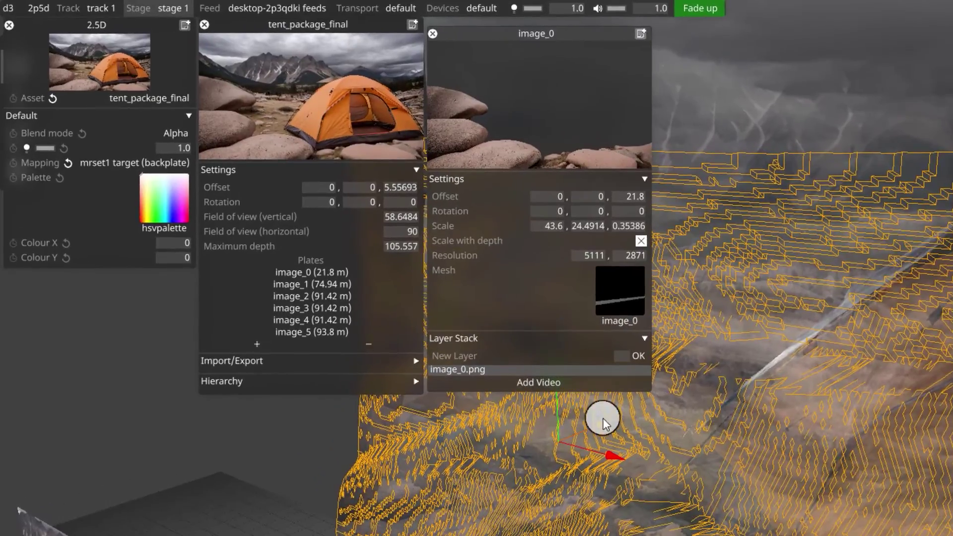
drag(603, 418, 571, 448)
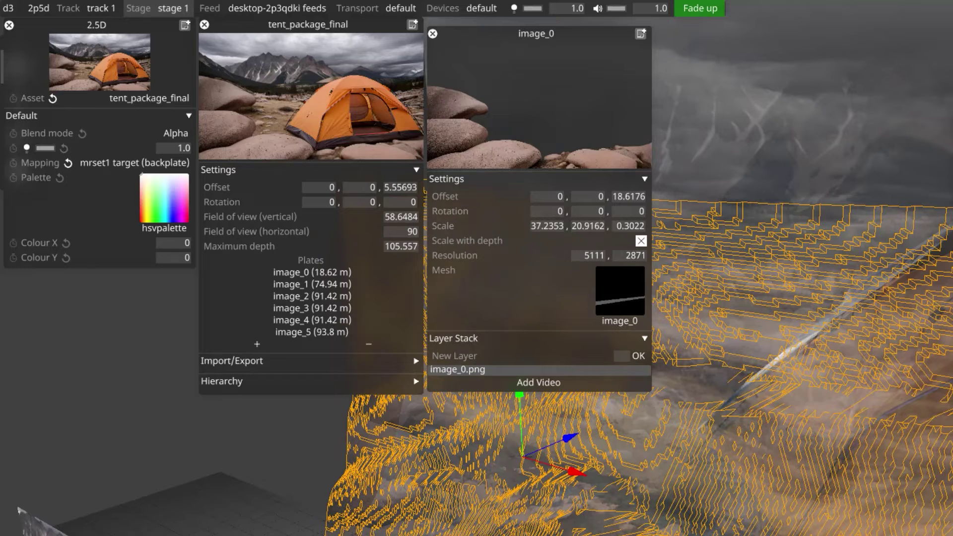
key(Escape)
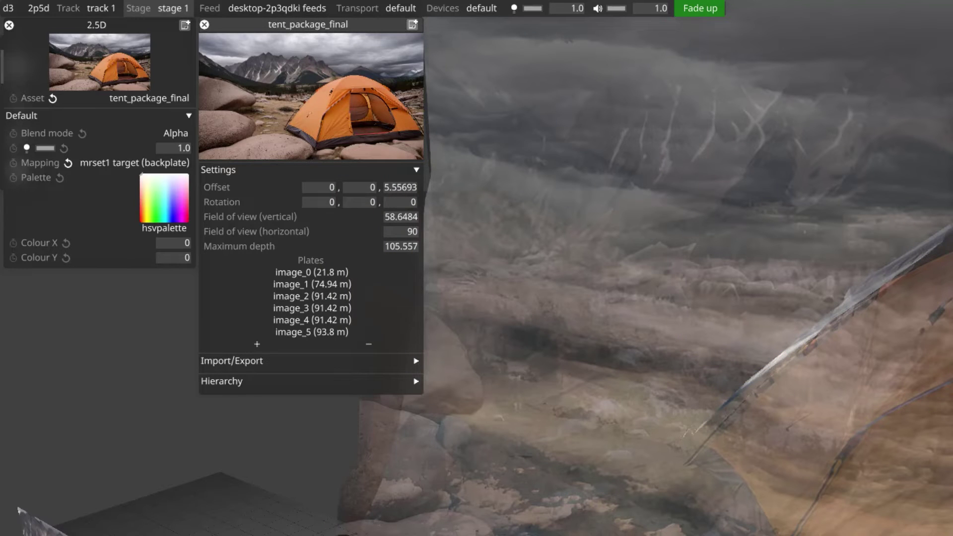
Step: Set image_0's Offset Z to 17.2, enable Scale with depth, and enter Offset X 3.3, Y 1
click(343, 274)
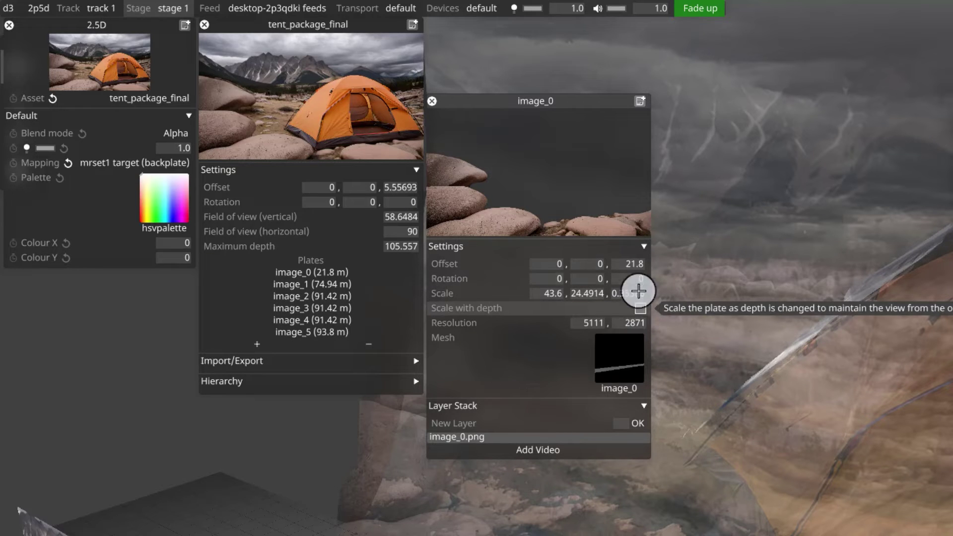
scroll(635, 268, up, 8)
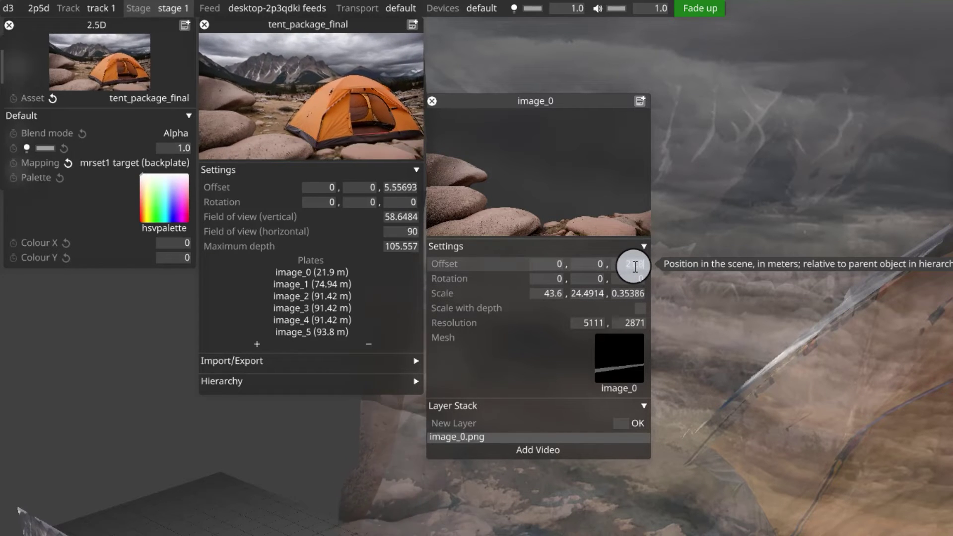
scroll(635, 267, down, 7)
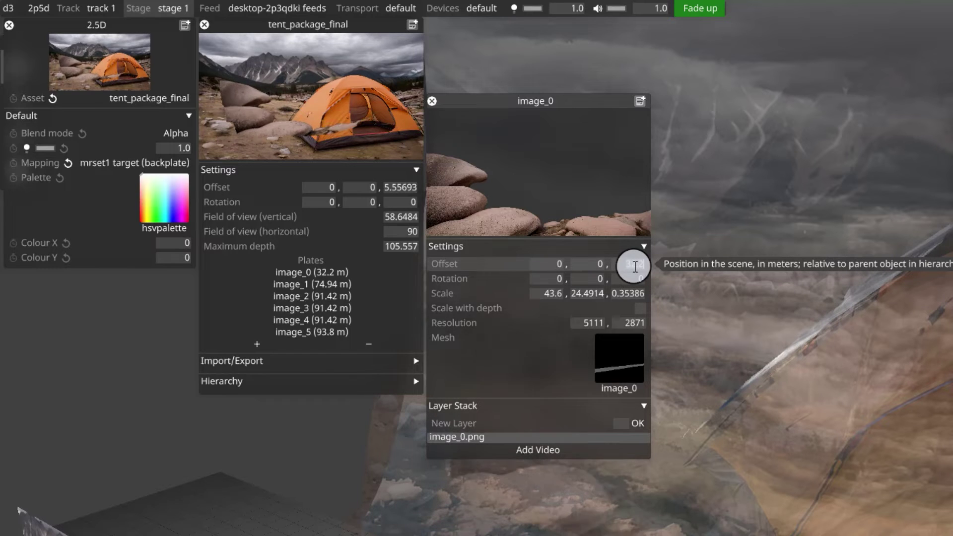
scroll(636, 267, down, 6)
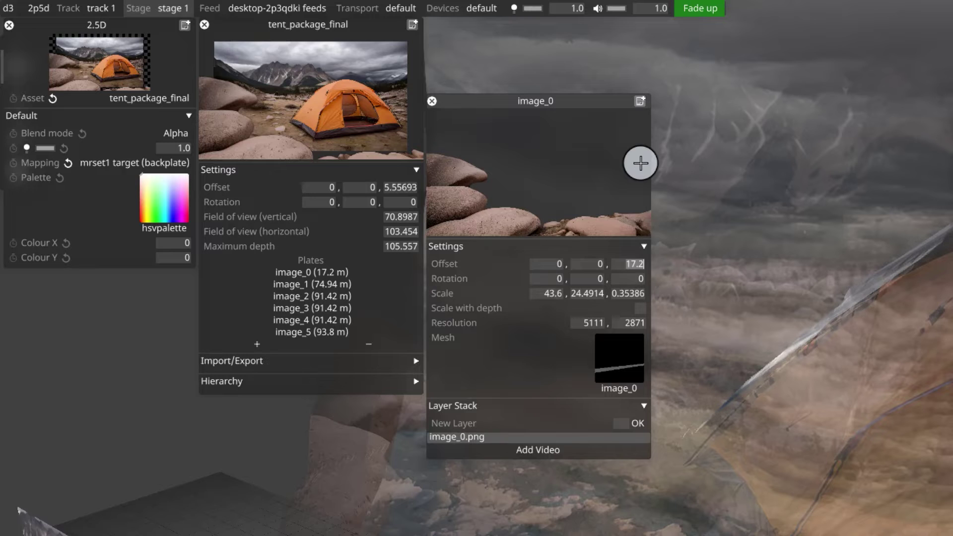
click(640, 309)
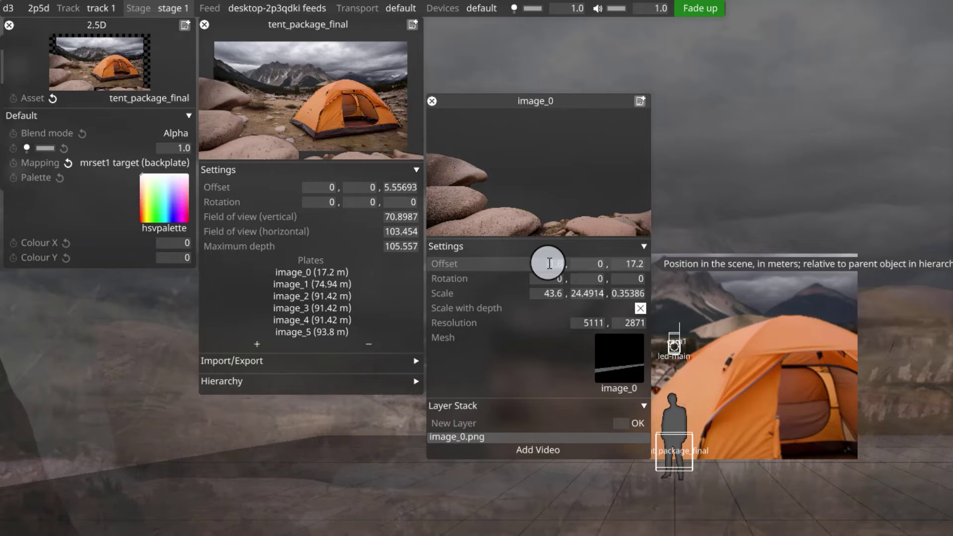
click(549, 264)
text(3.3)
click(589, 264)
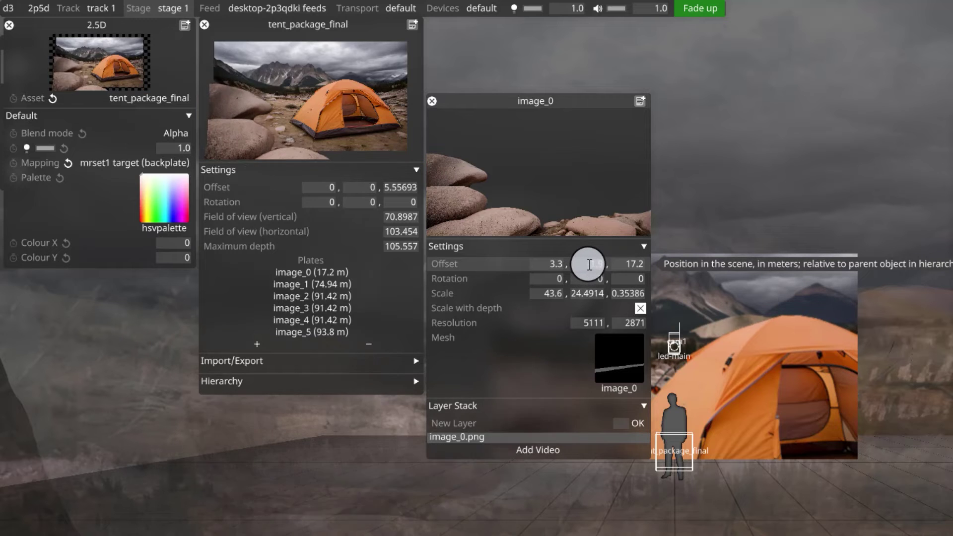
text(1)
key(Return)
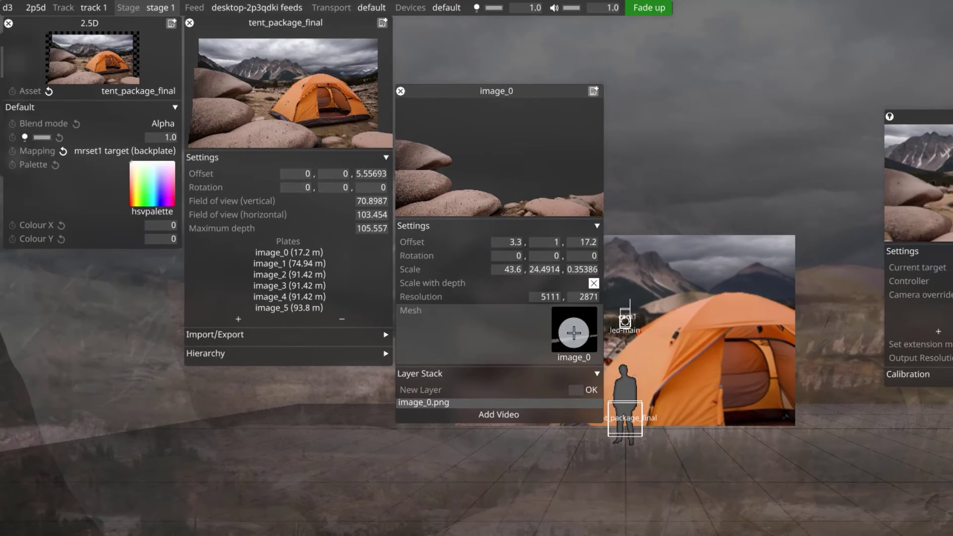
Step: Swap image_0's mesh from the rectangle mesh to the image_0 mesh
click(591, 344)
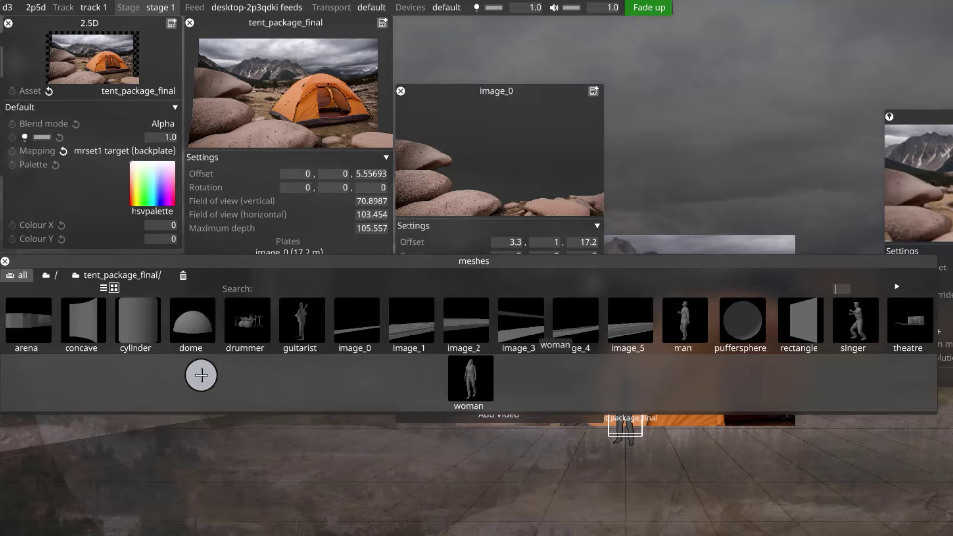
click(817, 326)
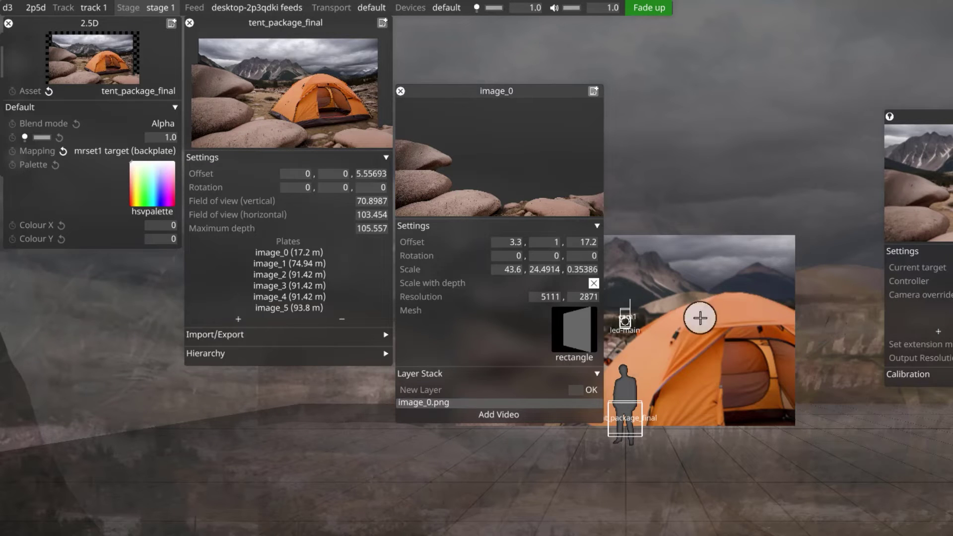
click(572, 336)
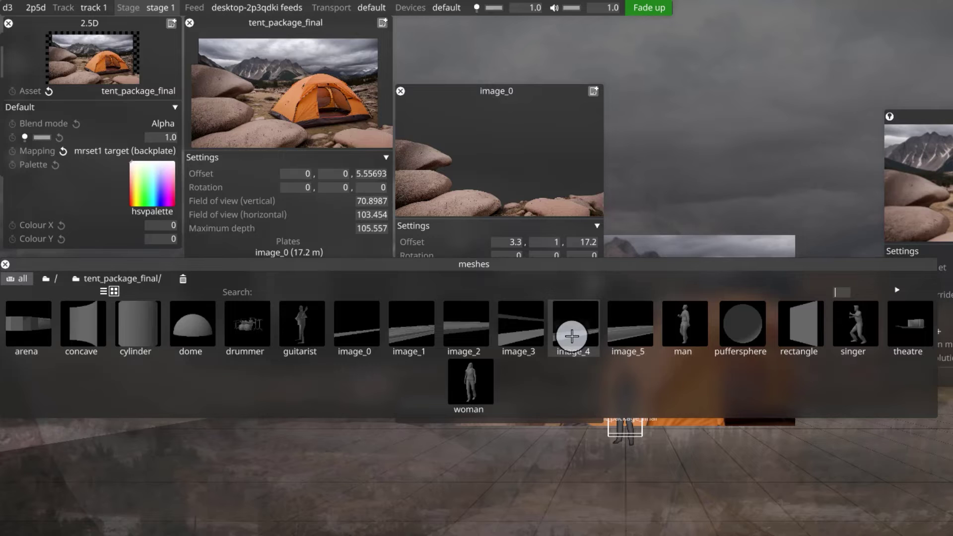
click(355, 332)
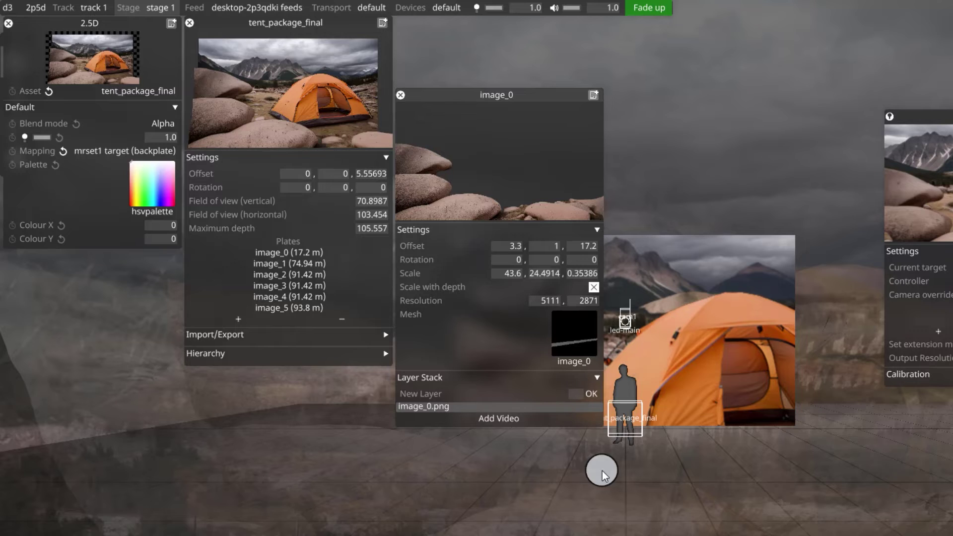
Step: Add a video layer to the image_0 plate, then delete it again
click(556, 417)
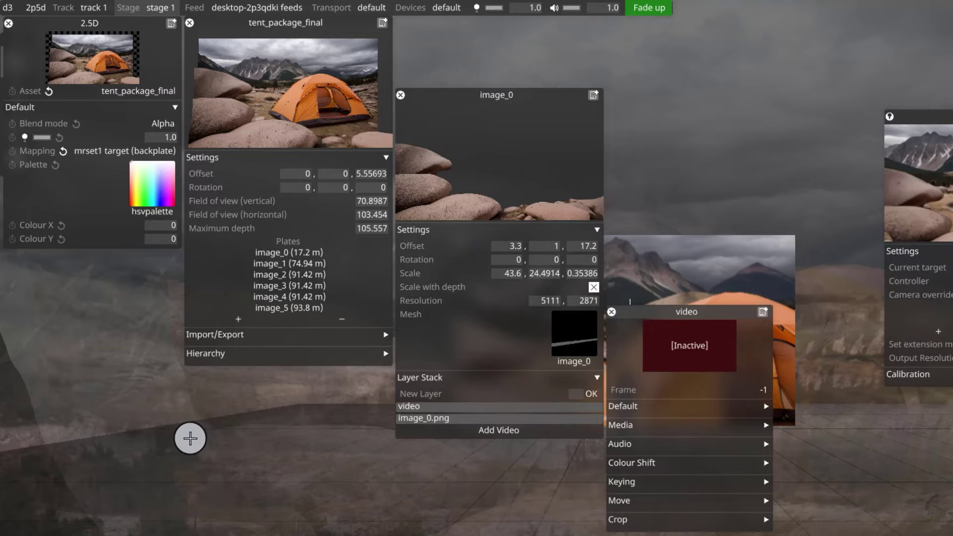
right_click(422, 406)
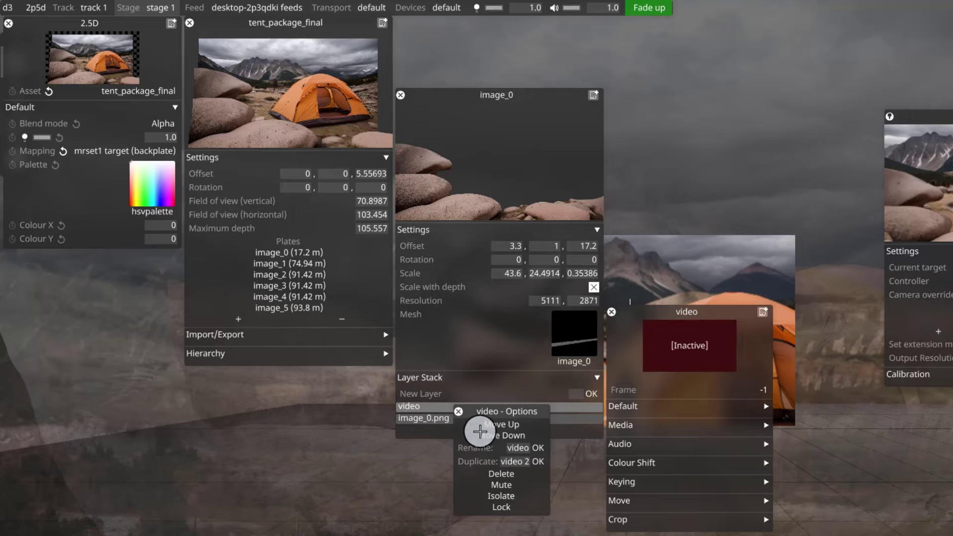
click(504, 478)
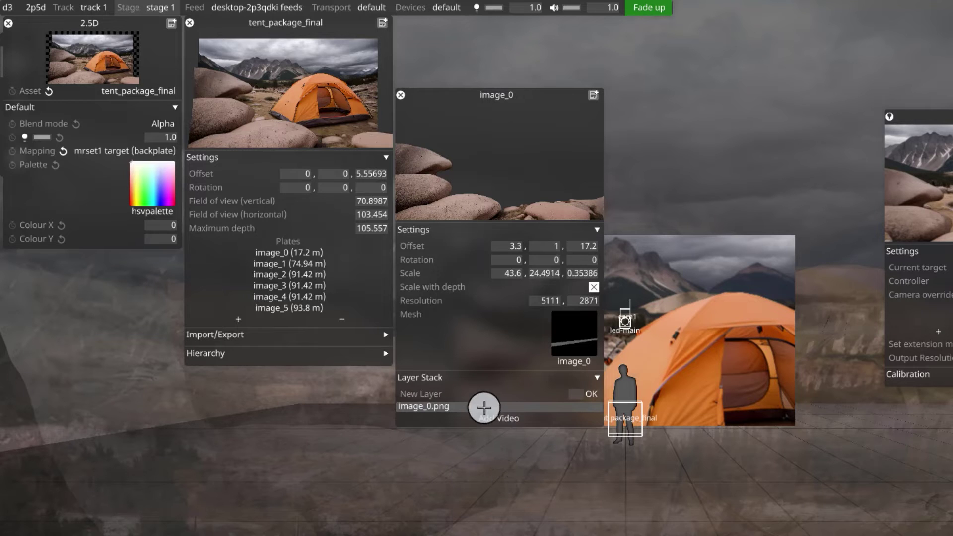
Step: Create a blur layer above image_0.png and expand tent_package_final's Import/Export options
click(472, 394)
text(blur)
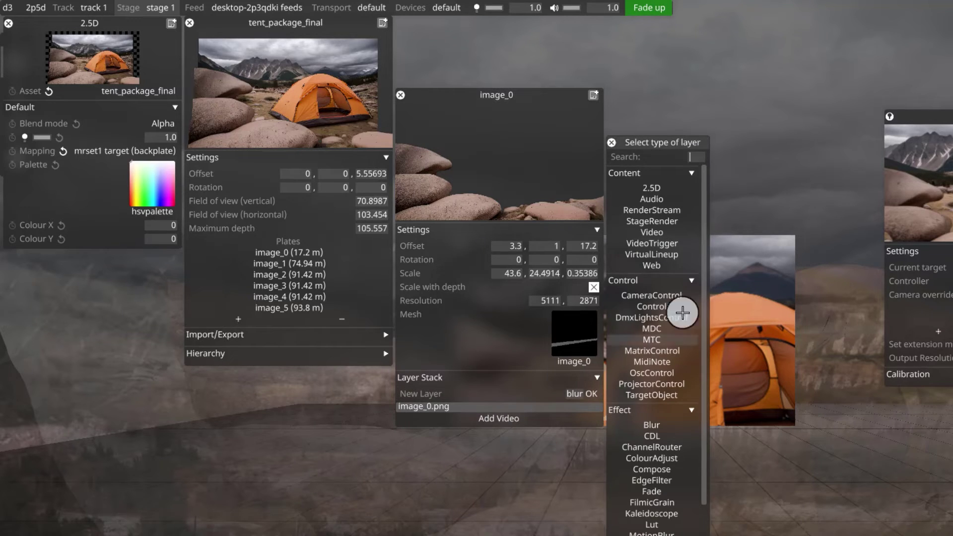
text(bl)
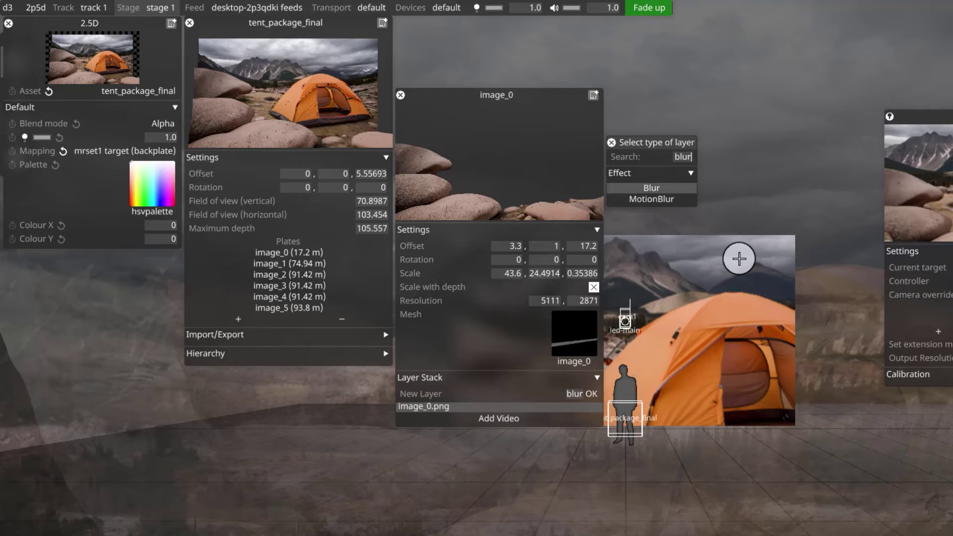
key(Return)
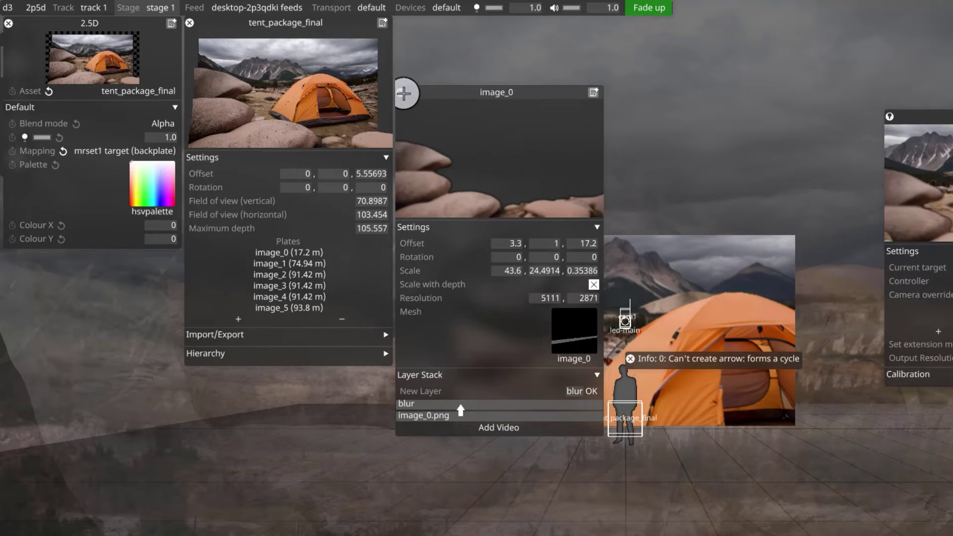
click(405, 93)
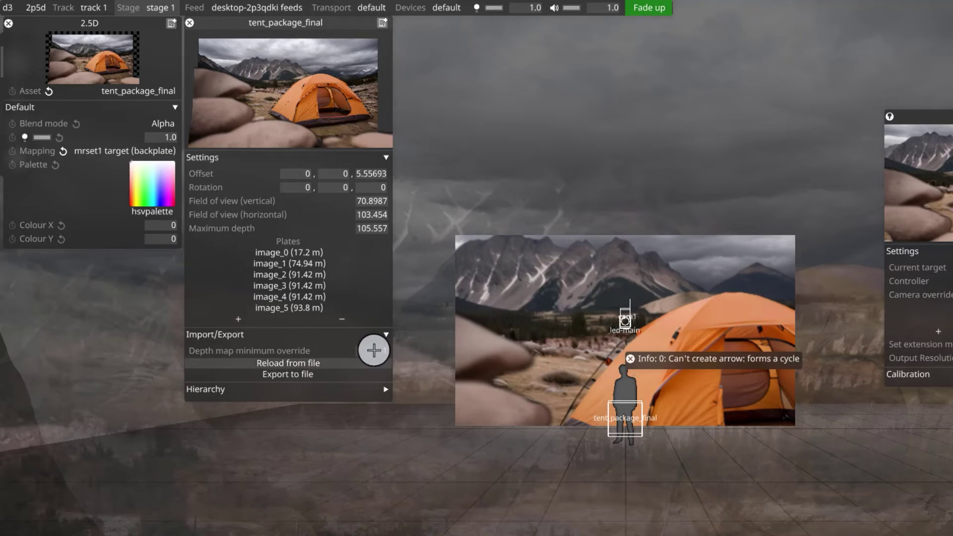
Step: Reload tent_package_final from its 2p5d file, confirming that project changes are overwritten
click(361, 362)
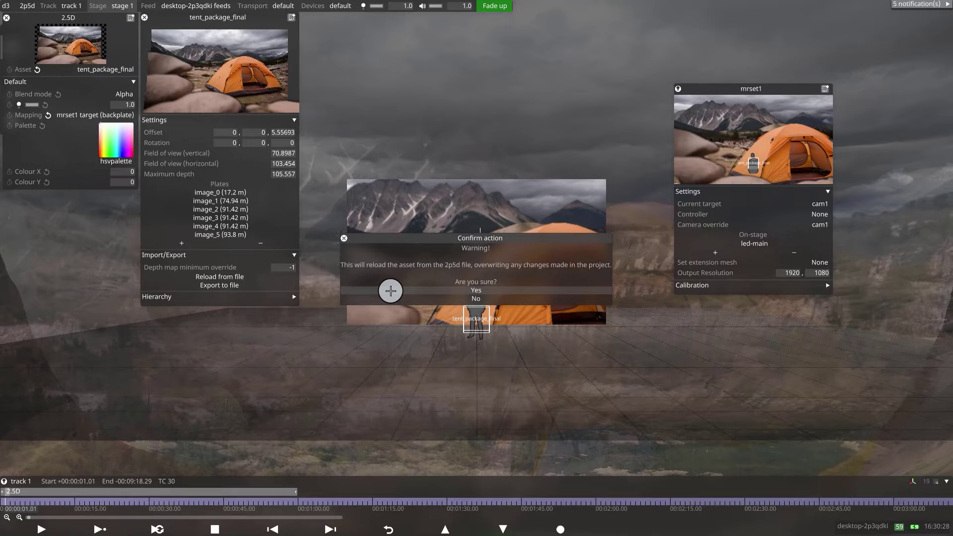
click(391, 291)
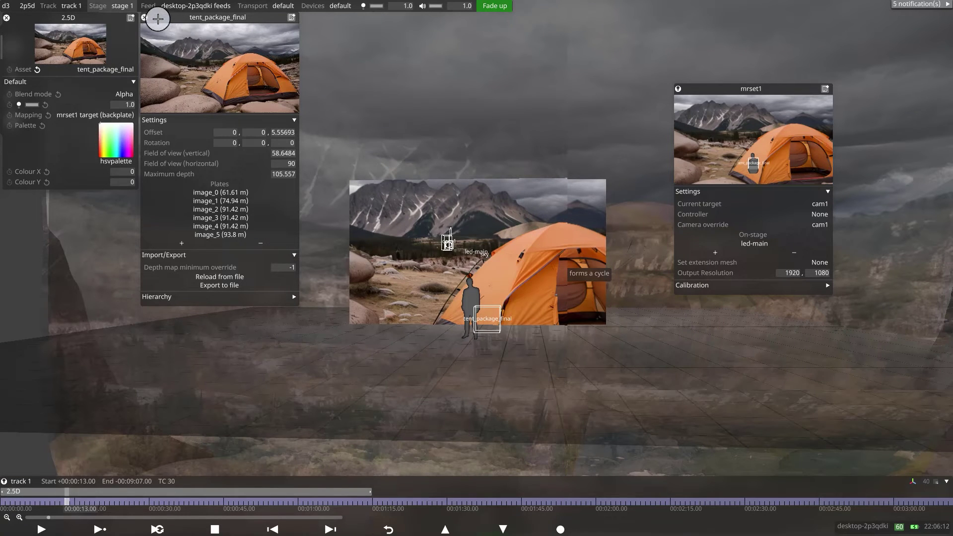
Step: Assign a new empty 2.5D asset named 'new asset' and shorten the layer bar on the timeline
click(107, 70)
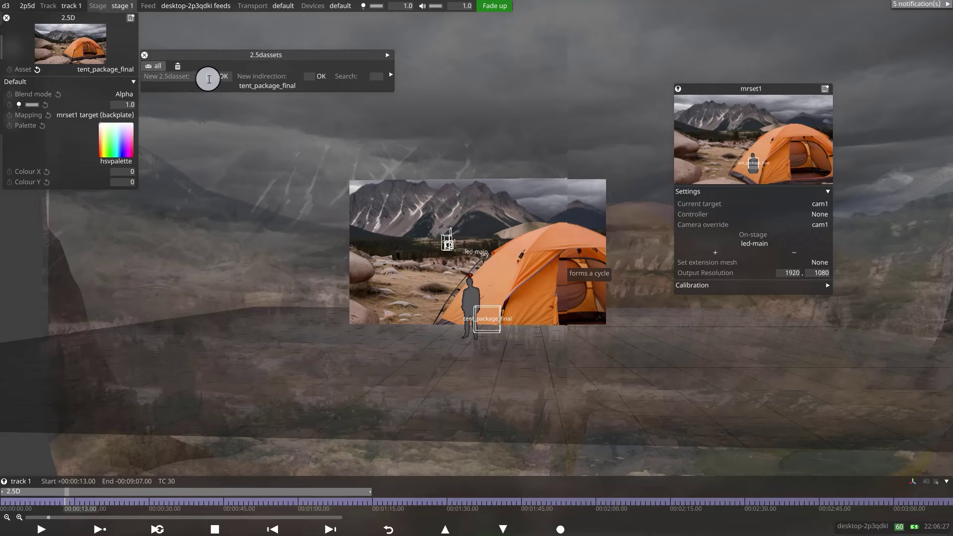
click(208, 78)
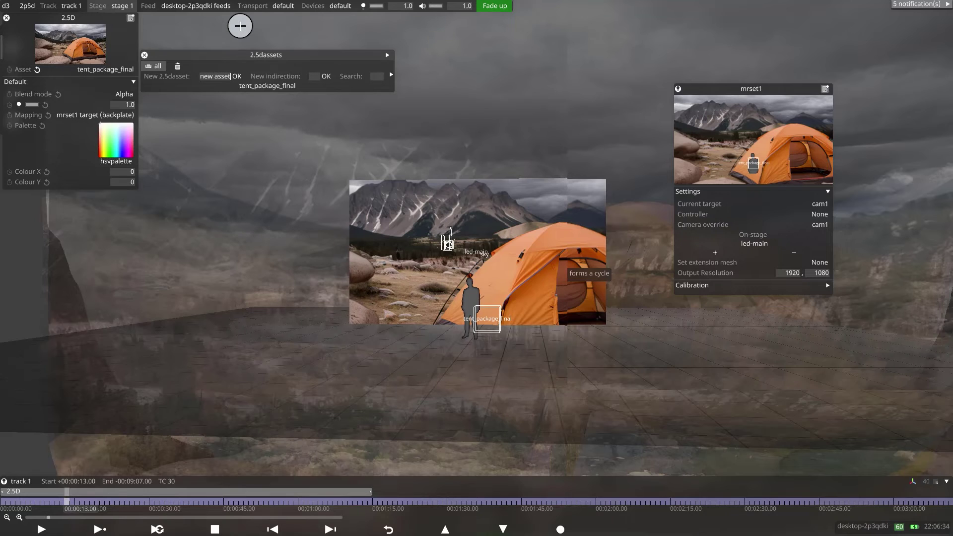
key(Return)
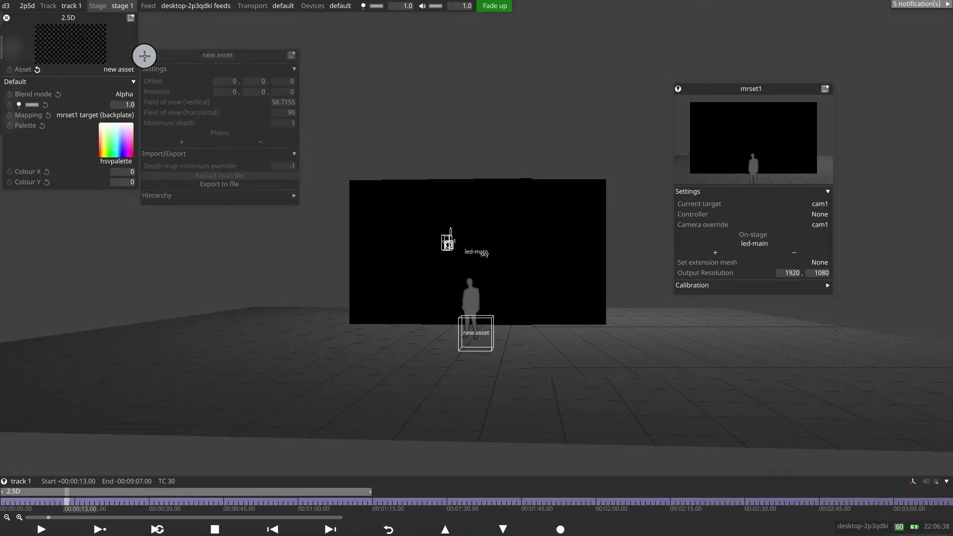
click(372, 491)
drag(372, 491, 70, 491)
Step: Add a 2.5D layer with Ctrl+L and type ny-skyline as its new asset name
key(ctrl+l)
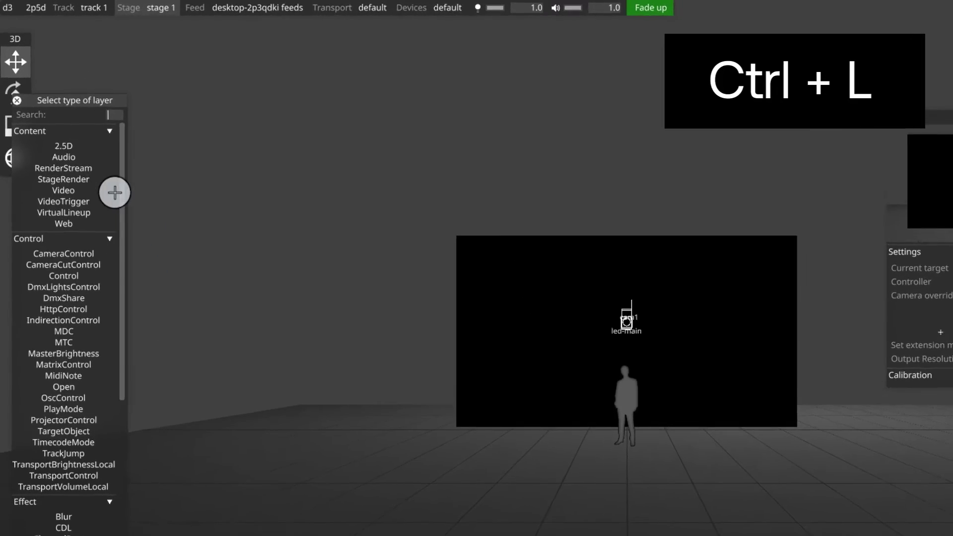
click(82, 147)
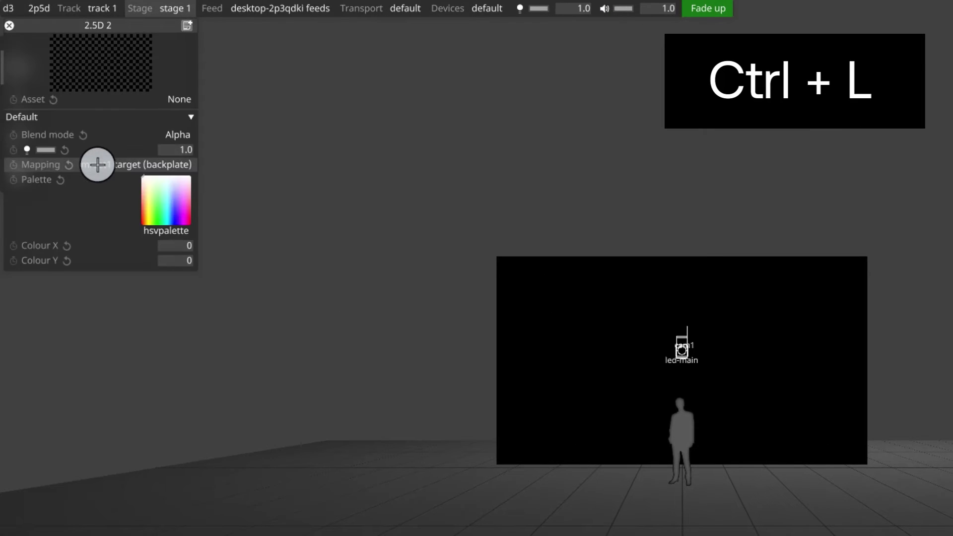
click(174, 100)
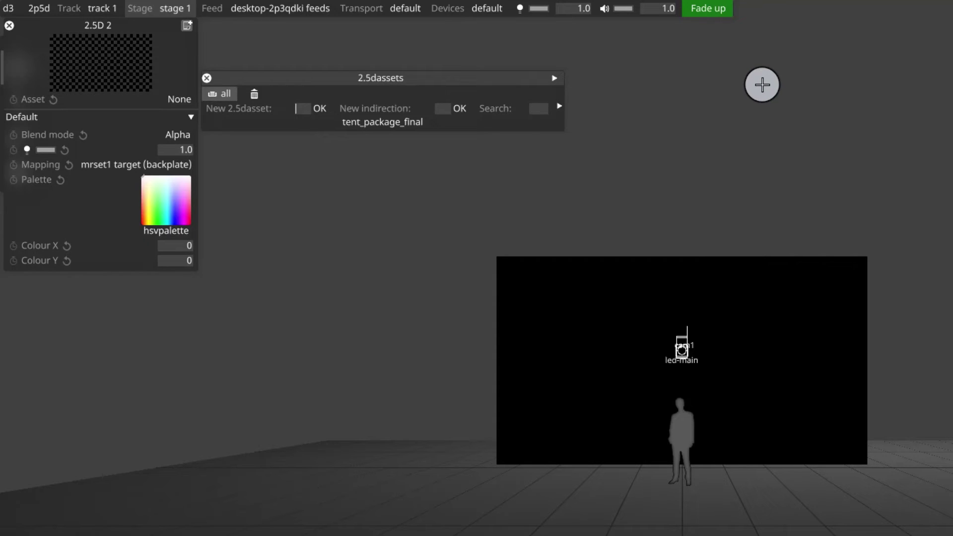
text(ny-skyl)
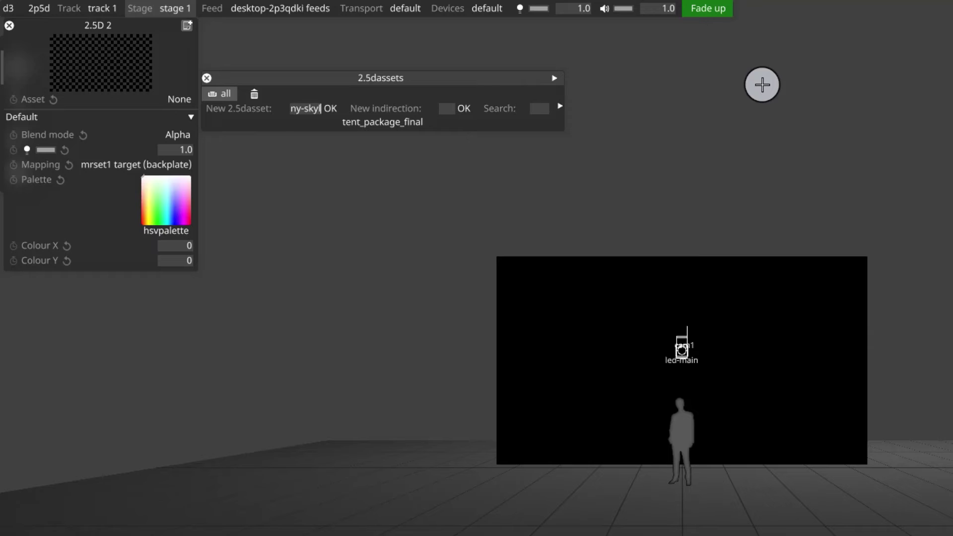
text(ine)
Step: Create the ny-skyline asset and add a plate named sky at 16 m
key(Return)
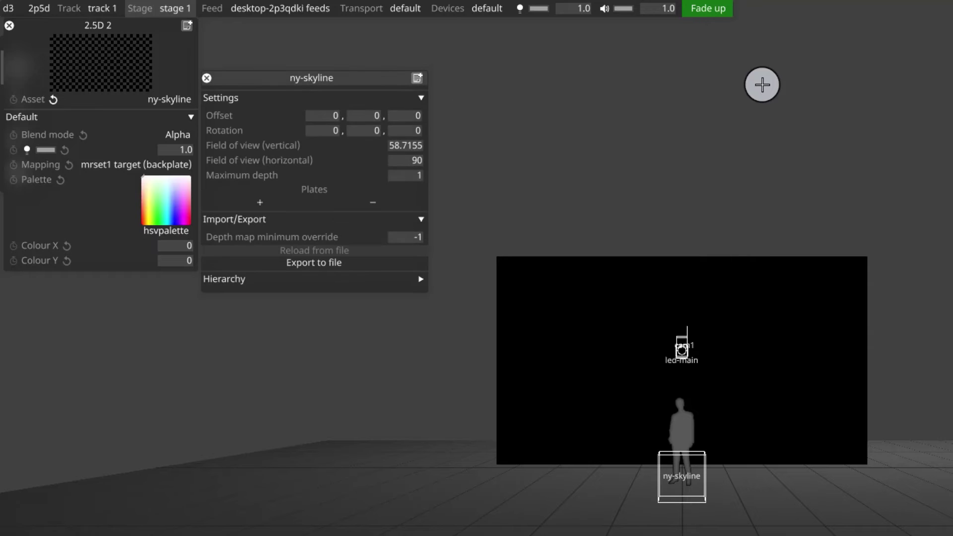
click(260, 202)
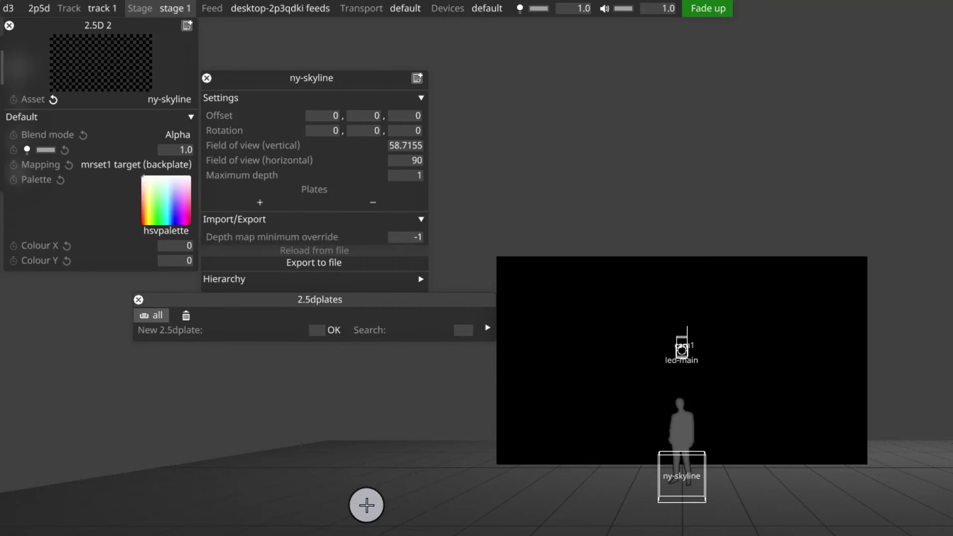
key(Return)
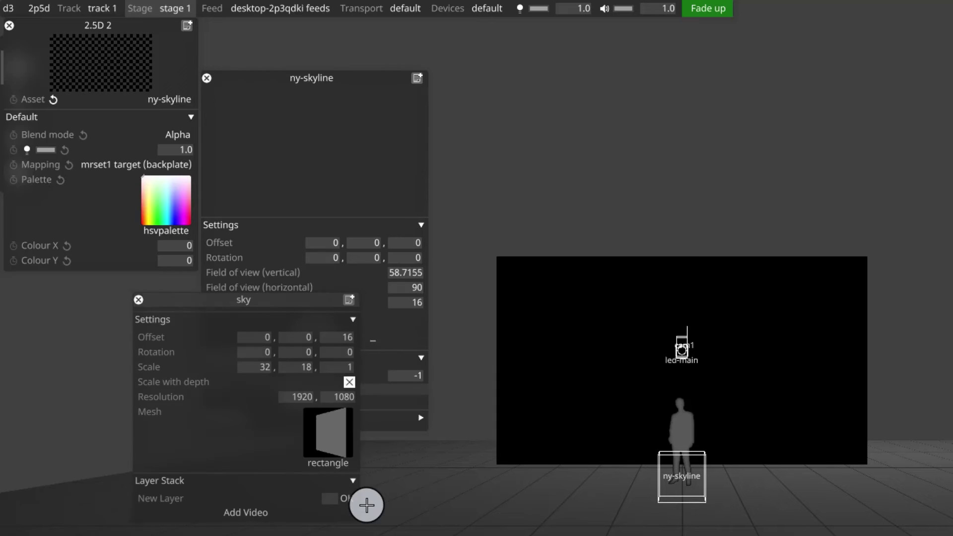
drag(290, 299, 596, 99)
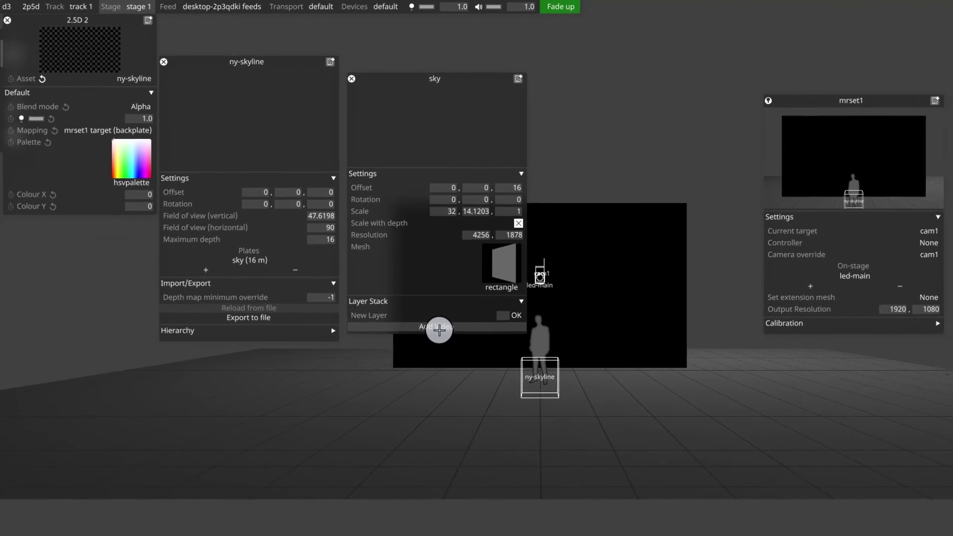
Step: Load ny_skyline_layer_00.jpg onto the sky plate and set its Offset Y 2.5, Z 14.1
click(439, 328)
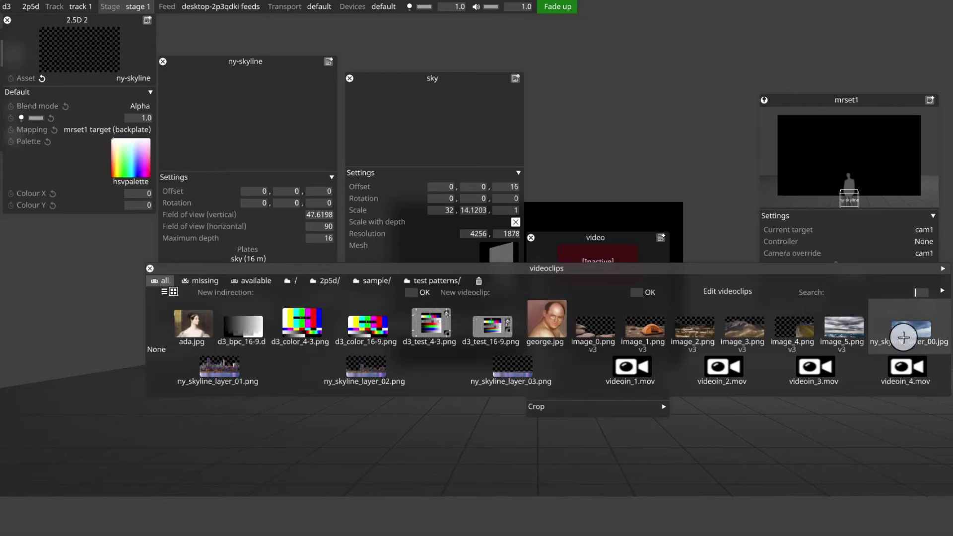
click(909, 334)
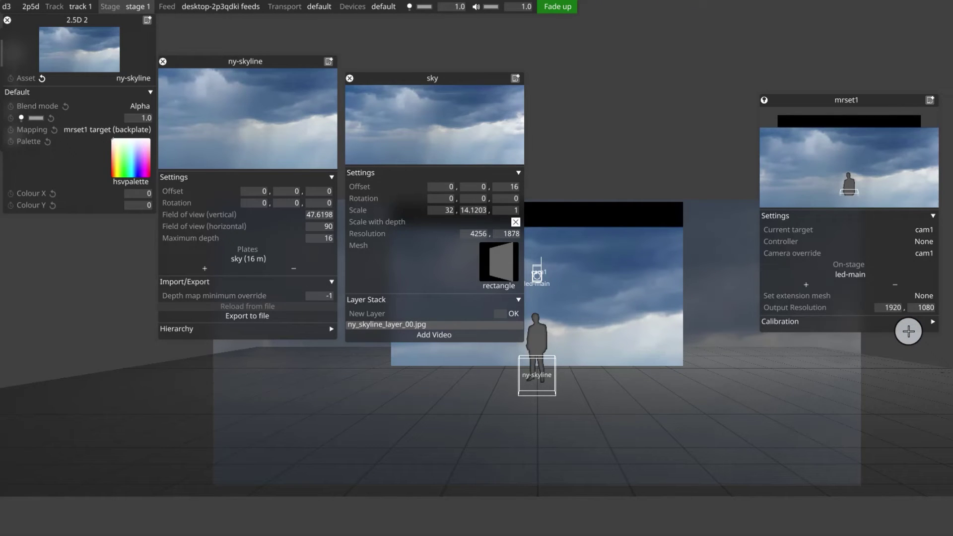
click(468, 188)
text(2)
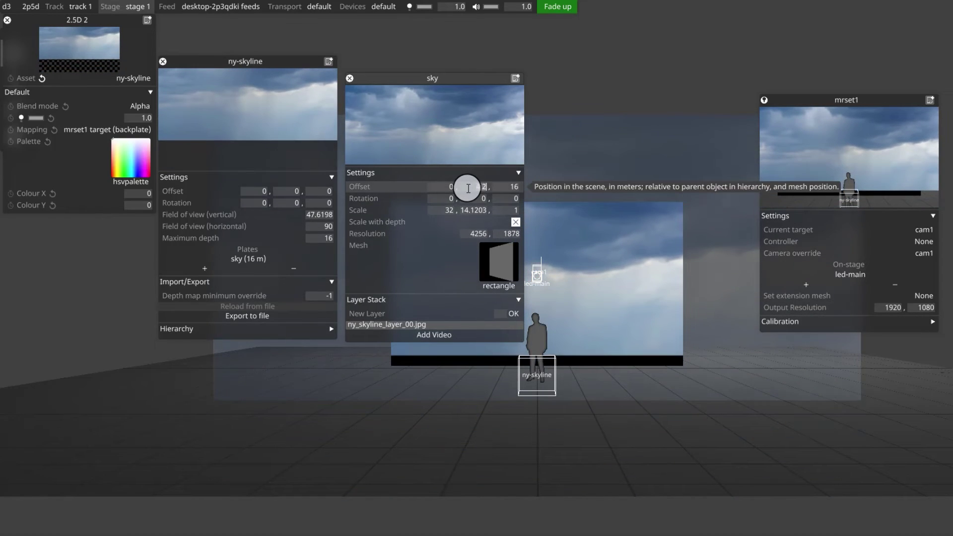
text(.7)
click(501, 186)
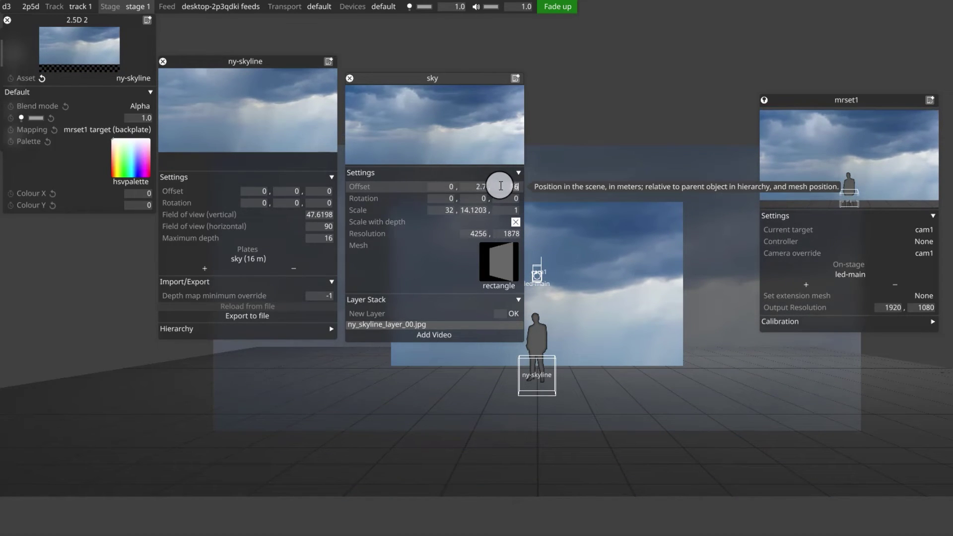
text(11)
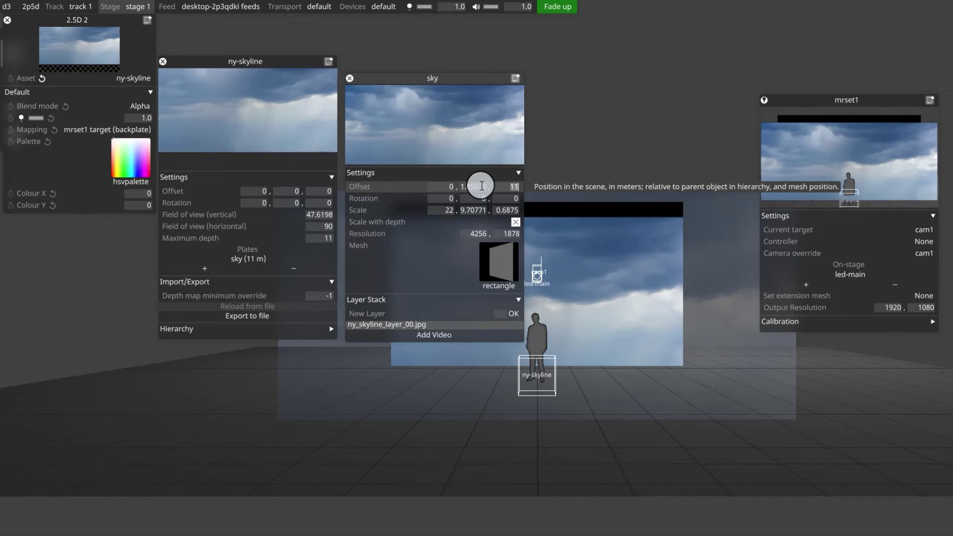
click(507, 183)
text(14.1)
key(Return)
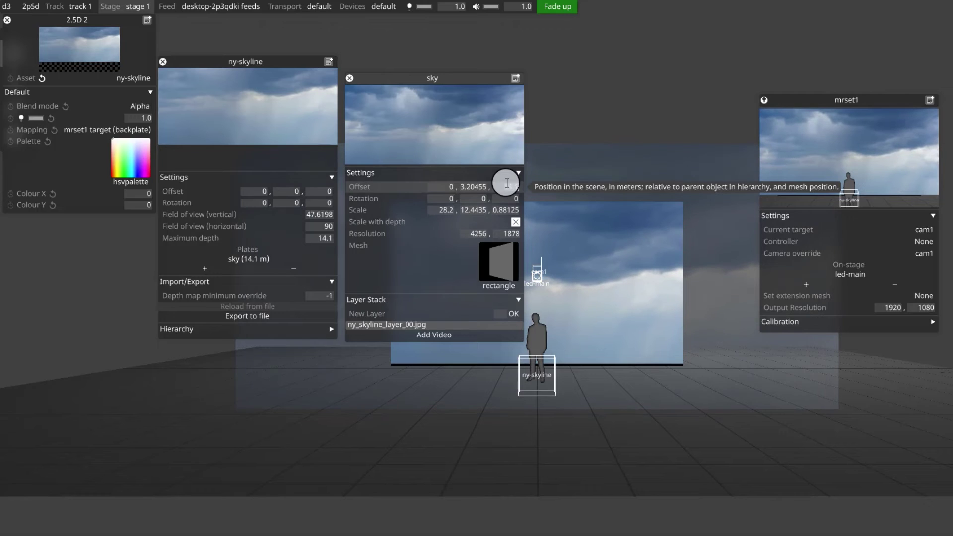
click(478, 187)
text(2.5)
key(Return)
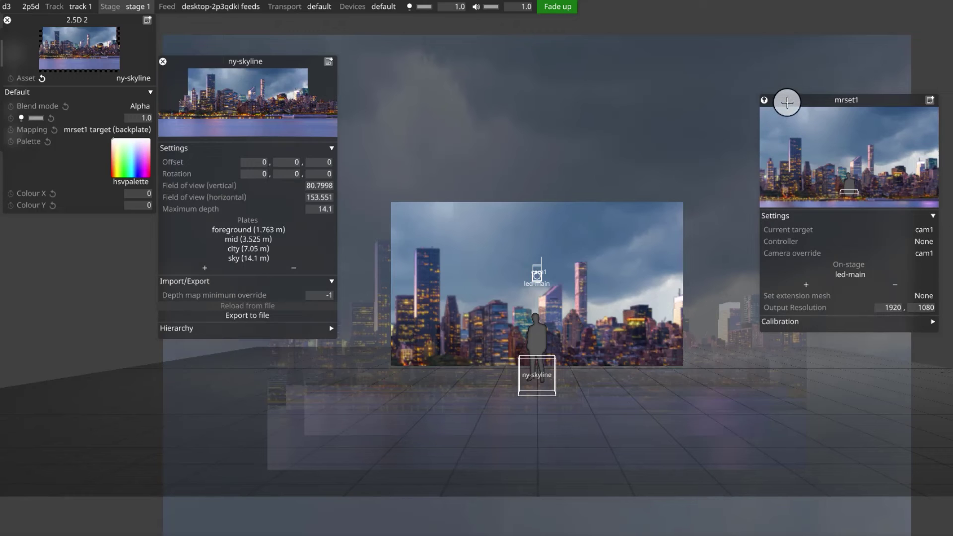
Step: Enlarge the mrset1 preview, slide cam1 to check parallax, and export ny-skyline.2p5d
drag(787, 102, 678, 49)
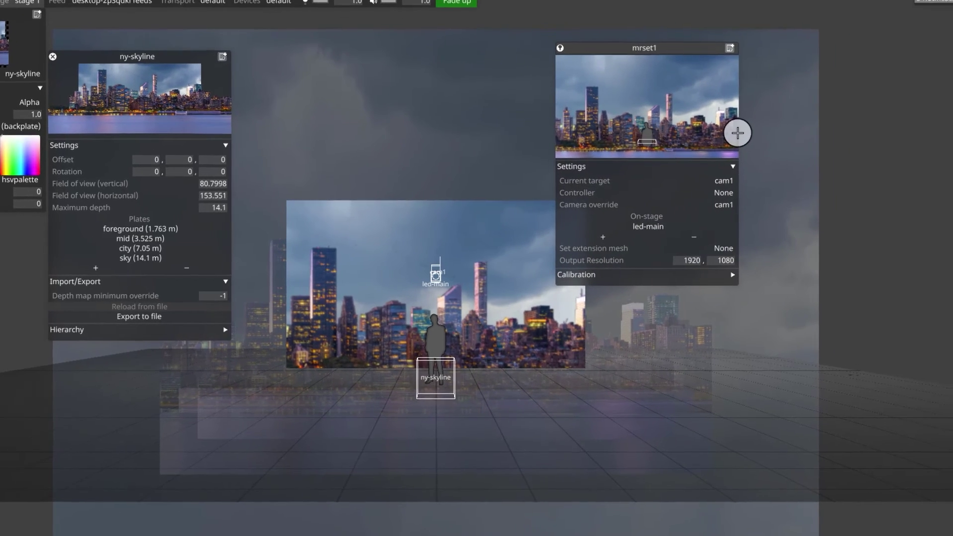
drag(737, 133, 952, 194)
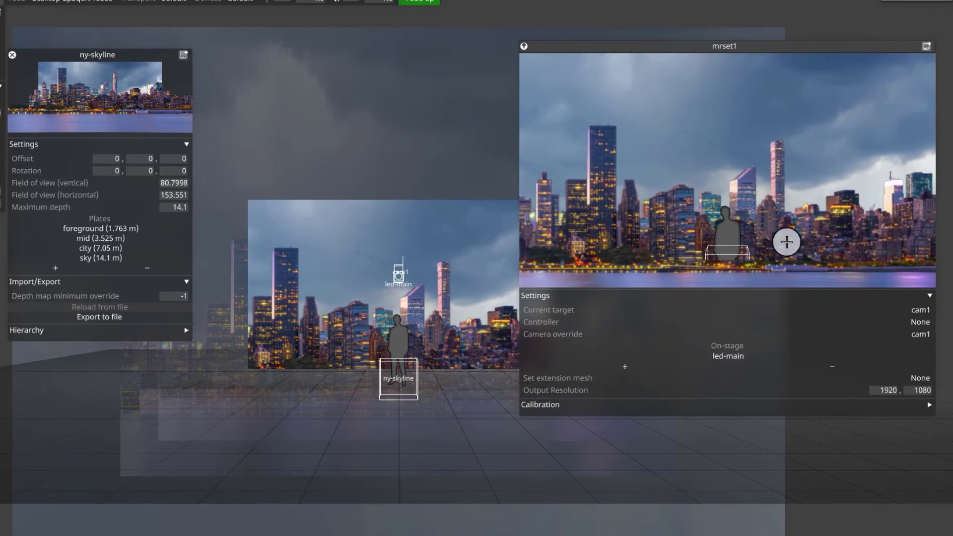
click(399, 277)
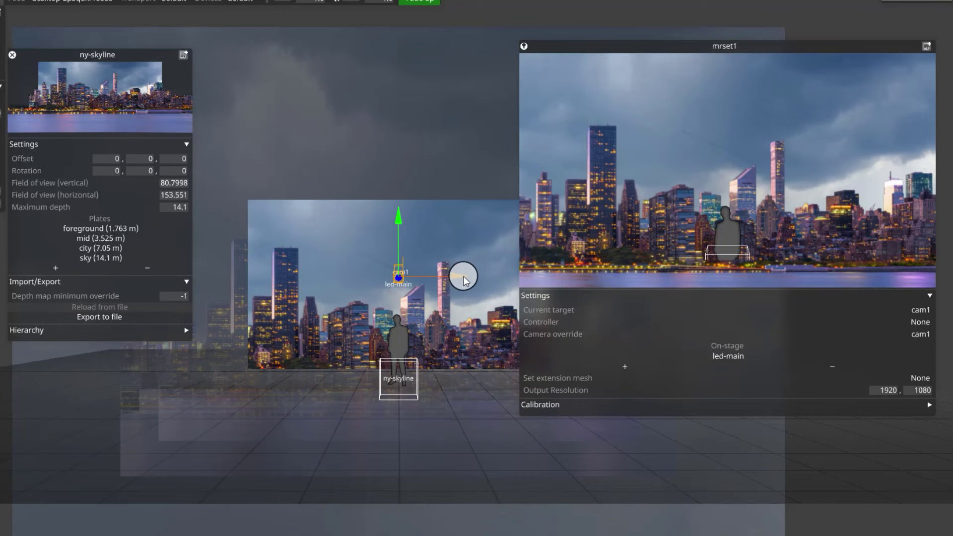
drag(464, 281, 475, 310)
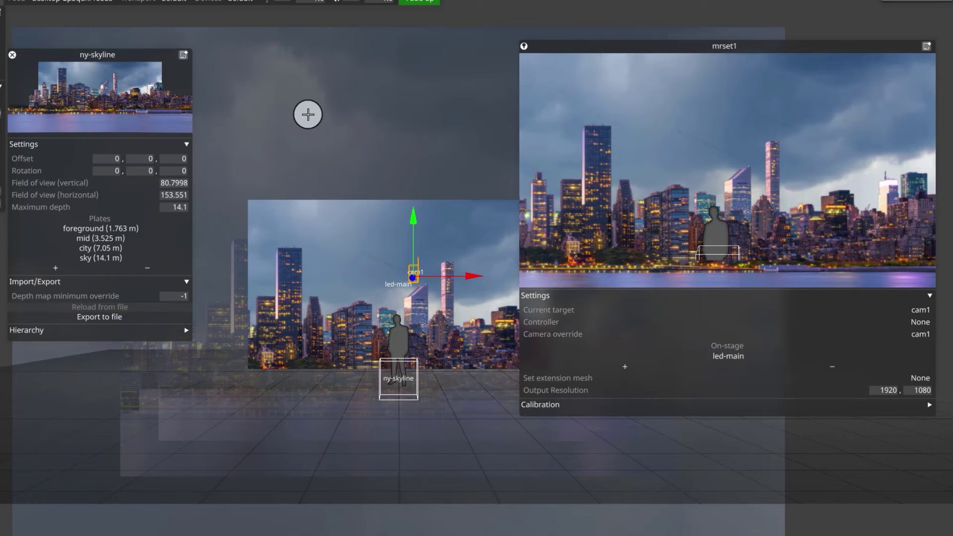
click(125, 319)
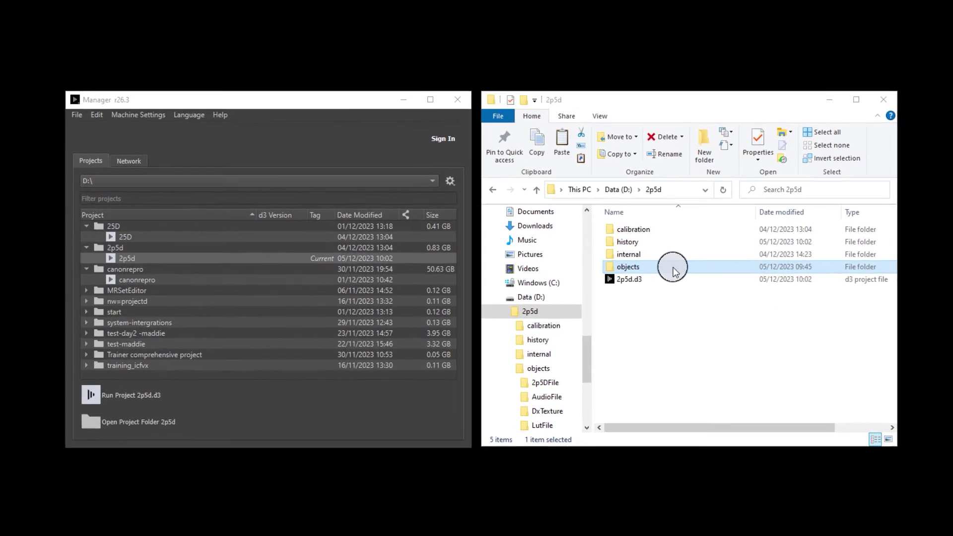
Step: In File Explorer, open objects > 2p5DFile to view the exported ny-skyline .2p5d file
double_click(674, 267)
click(667, 230)
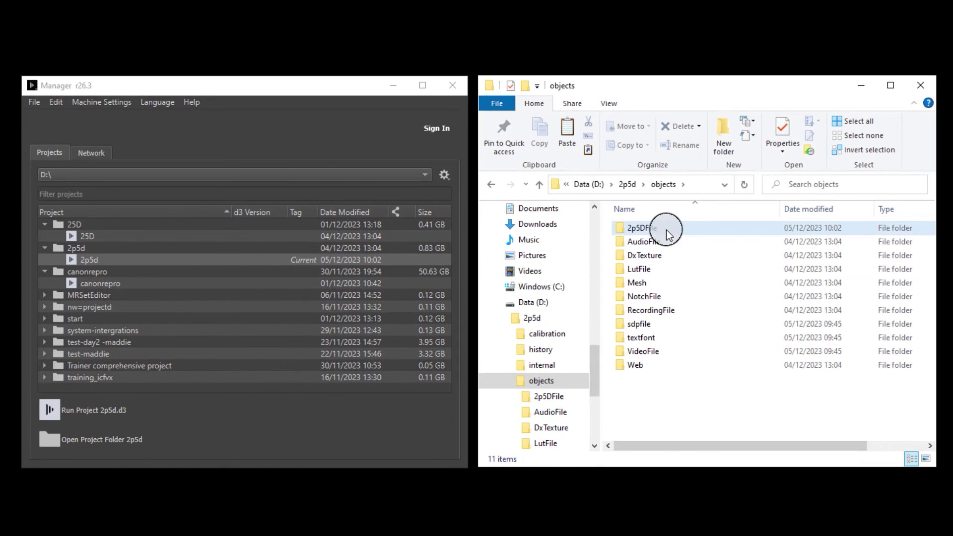
double_click(666, 230)
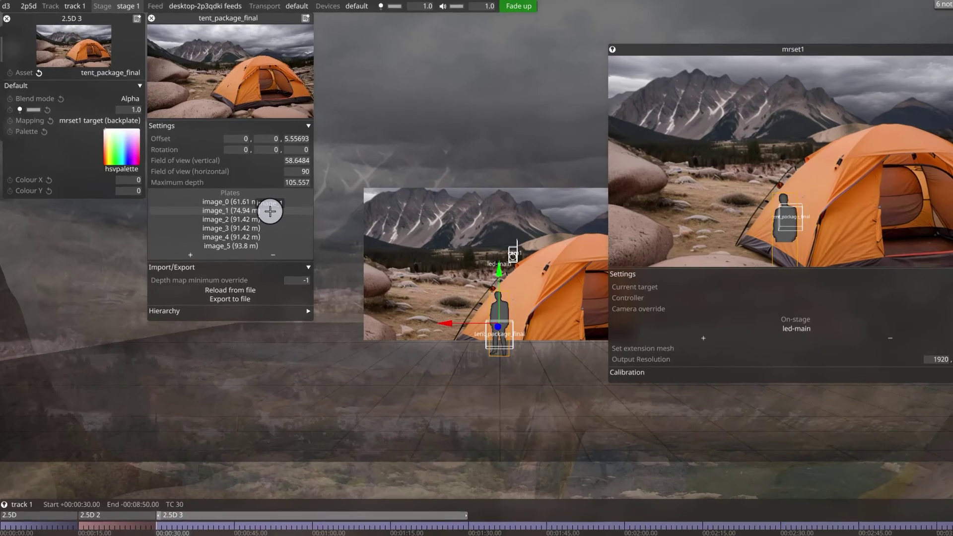
Step: Delete the image_1.png layer from the image_1 plate's Layer Stack
click(257, 202)
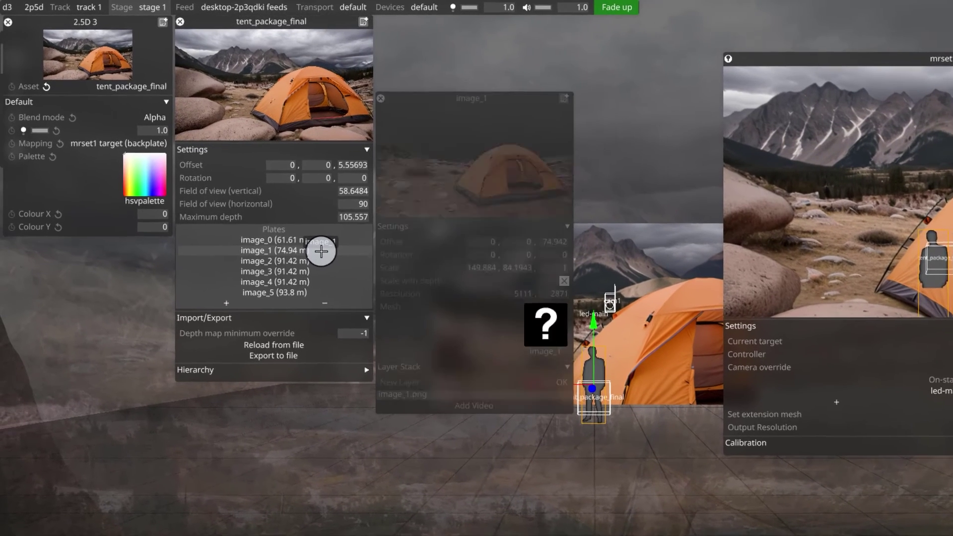
right_click(440, 399)
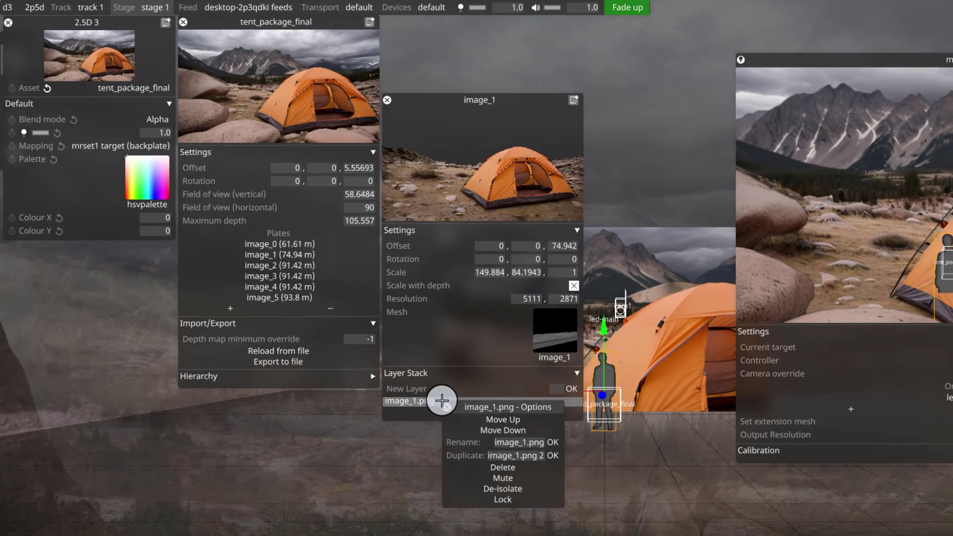
click(475, 469)
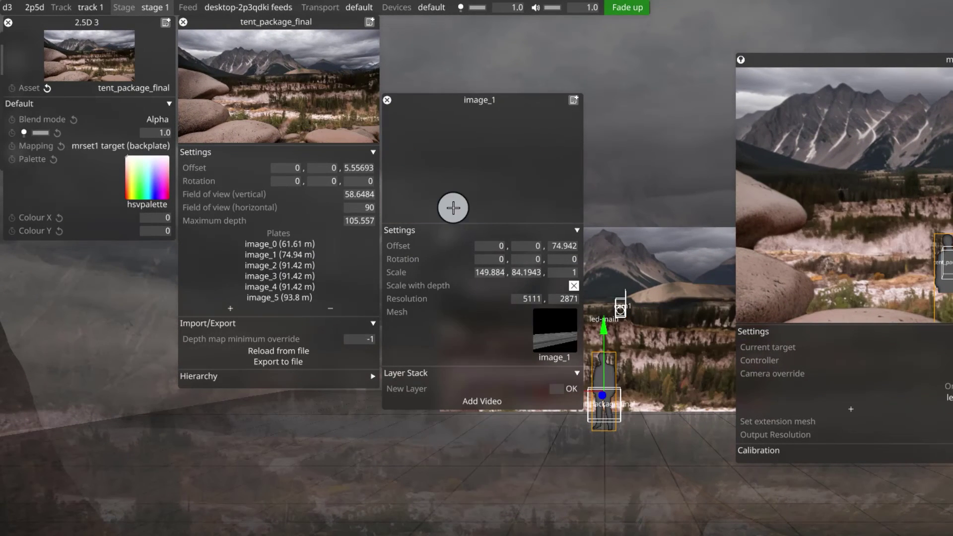
click(387, 100)
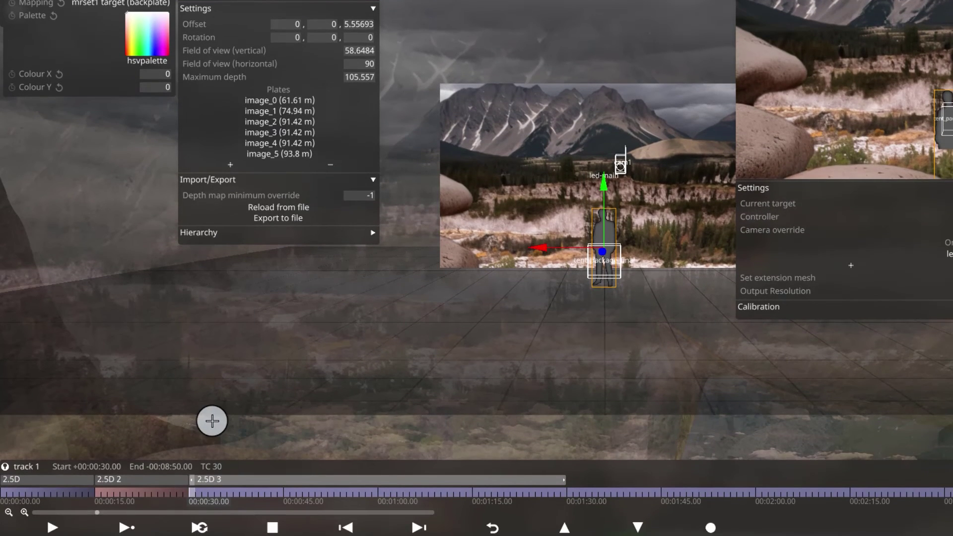
Step: Add a new Video layer to the track via the layer-type search 'VI'
key(ctrl+l)
text(VIDE)
key(Return)
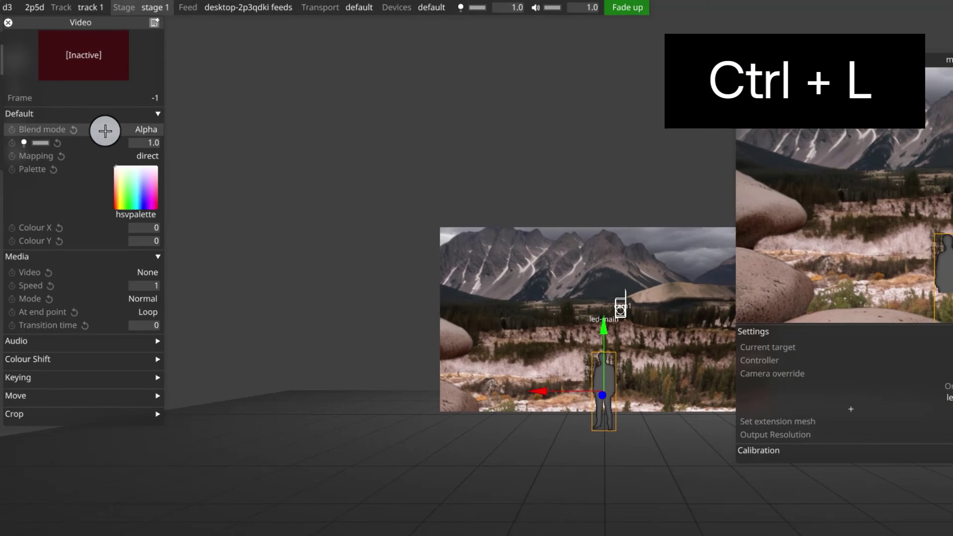
Step: Set the Video layer's media to image_1.png and its mapping to direct
click(81, 275)
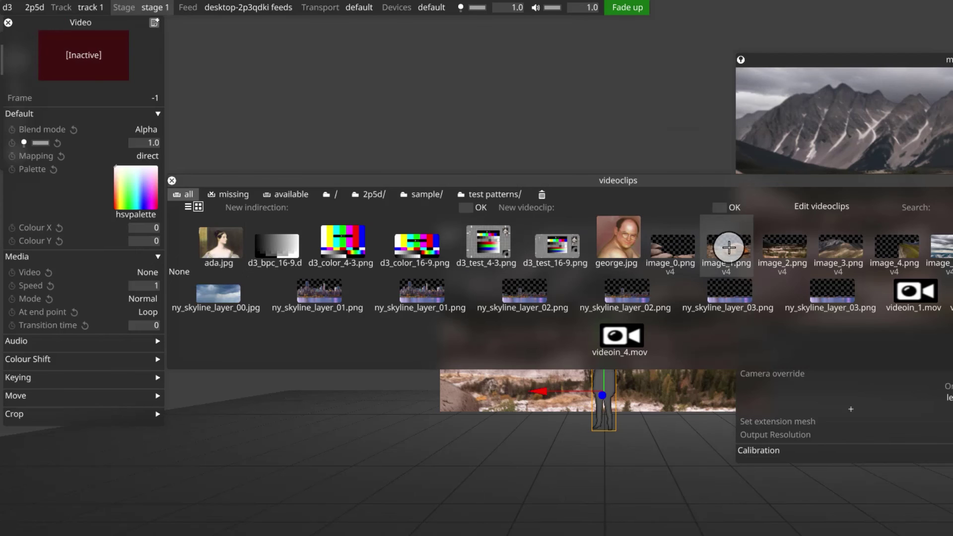
click(729, 248)
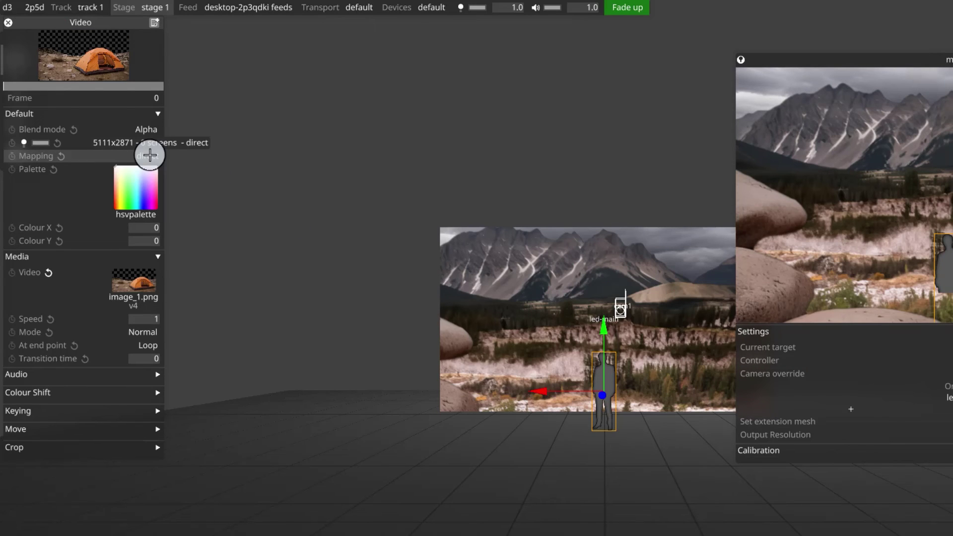
click(150, 155)
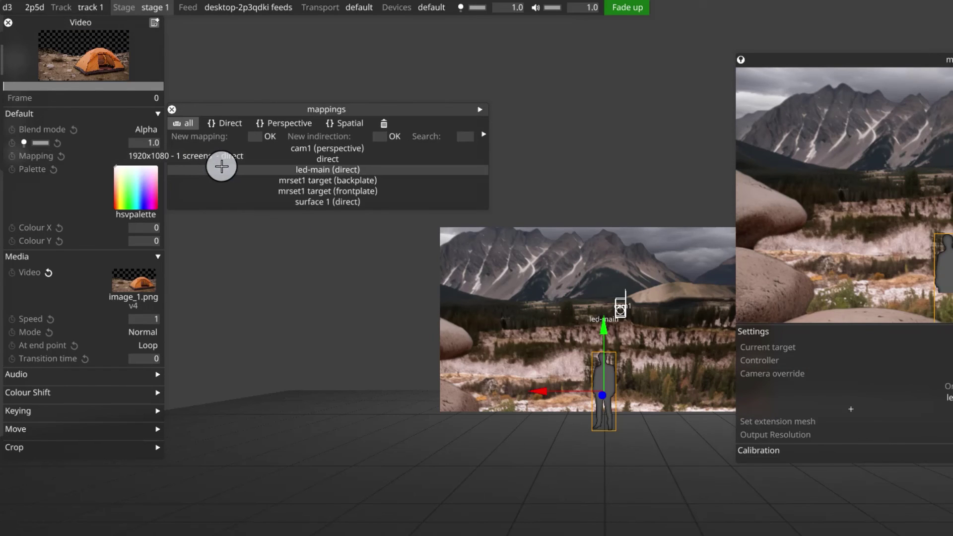
click(227, 159)
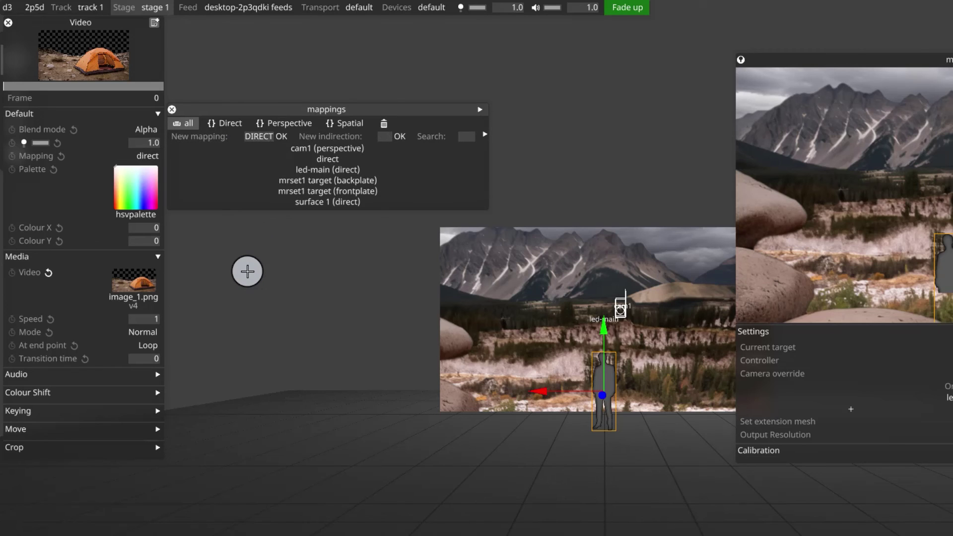
Step: Add the image_1 screen to the direct mapping's Screens list
right_click(146, 158)
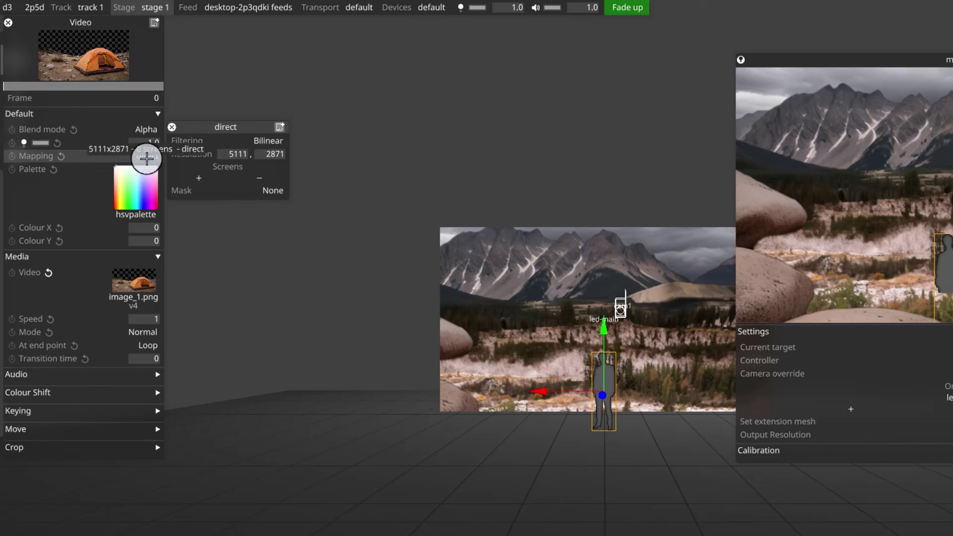
click(199, 178)
click(278, 315)
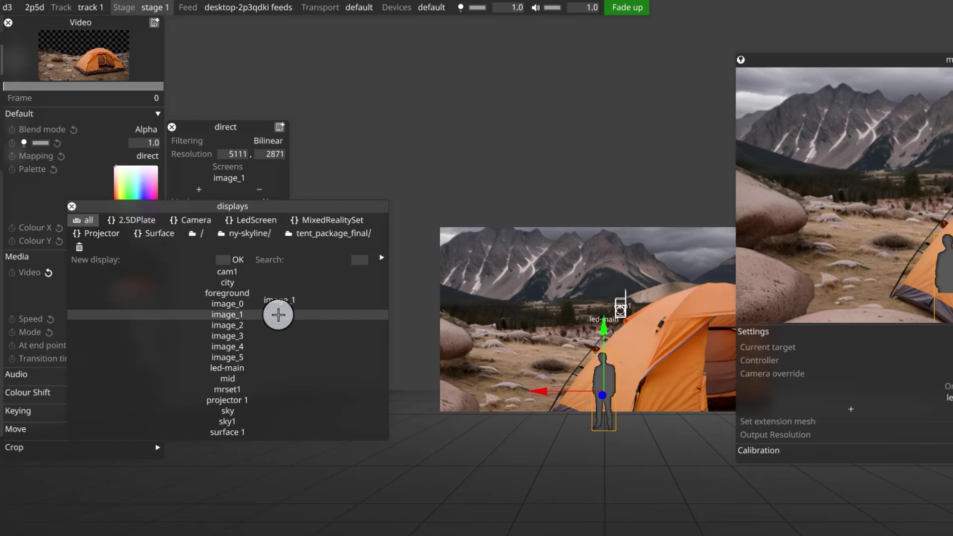
click(71, 206)
click(172, 127)
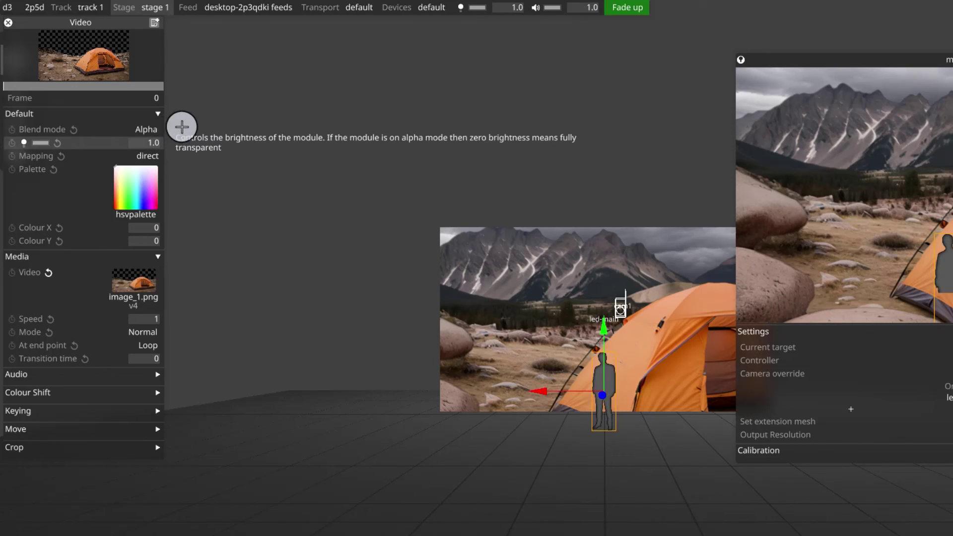
Step: Keyframe the Video layer's brightness from 0.0 at 00:00:30 to 1.0 at 00:00:34
click(12, 142)
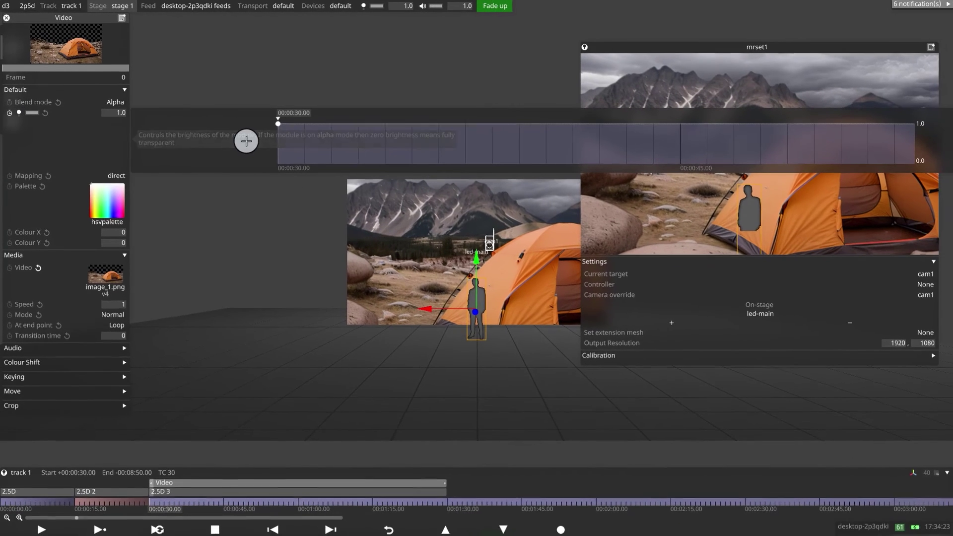
drag(279, 124, 278, 164)
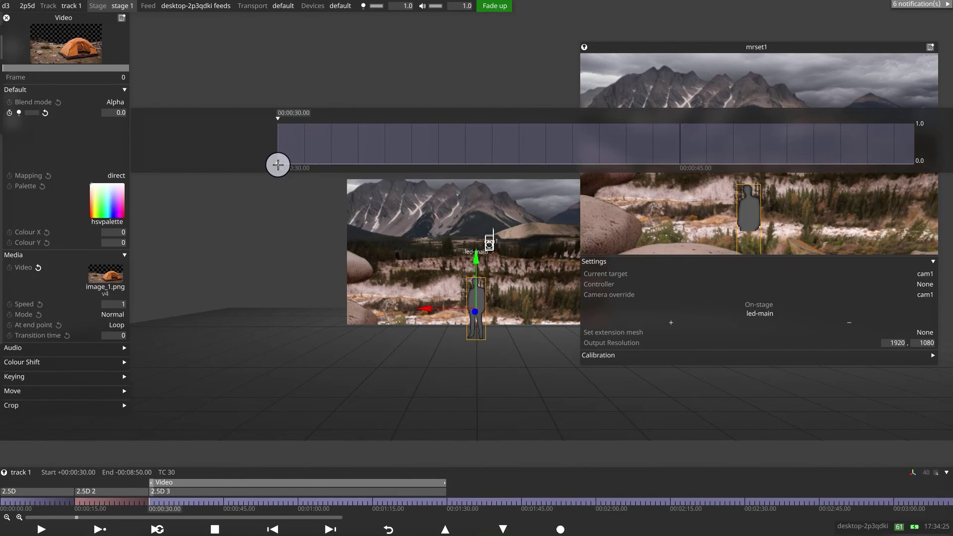
drag(383, 162, 383, 126)
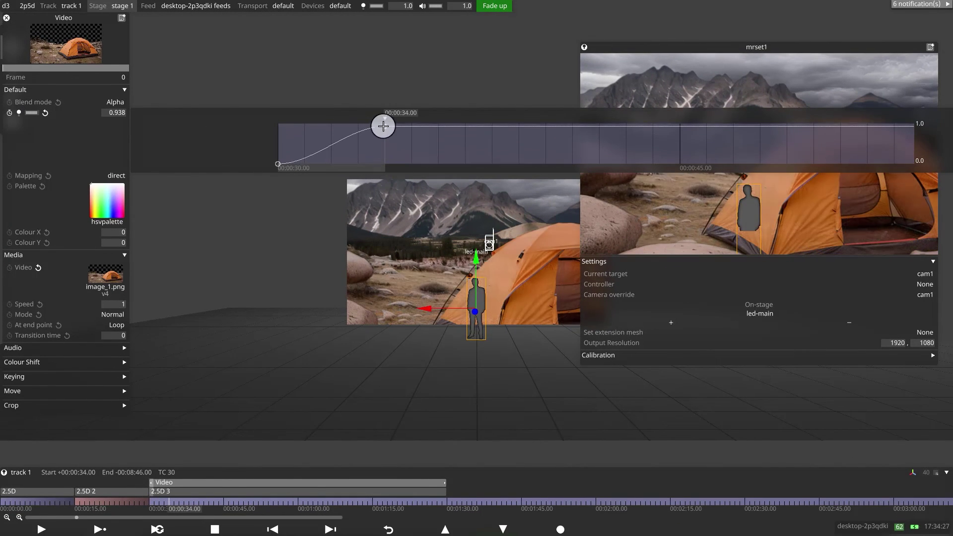
Step: Play back from 00:00:31 to preview the brightness fade, then close the curve editor
click(195, 468)
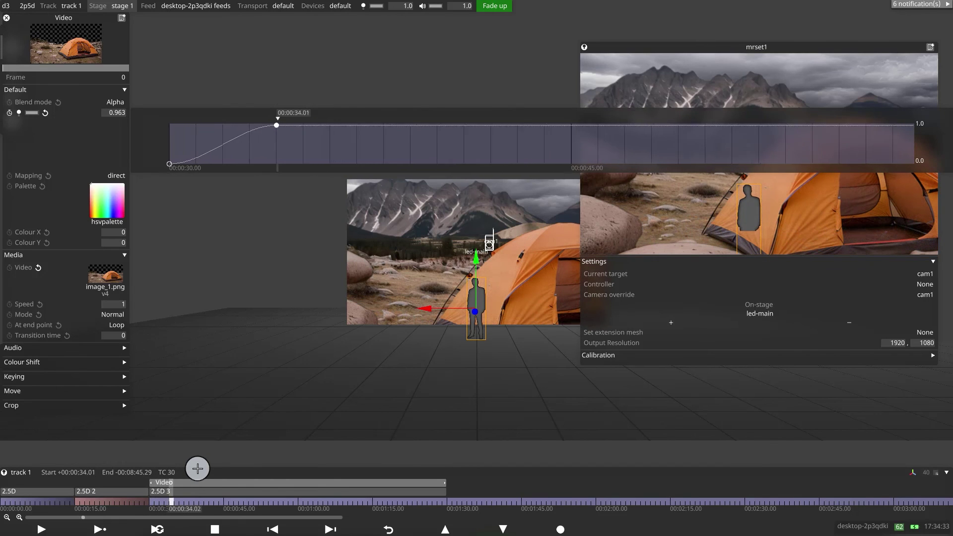
key(space)
click(204, 355)
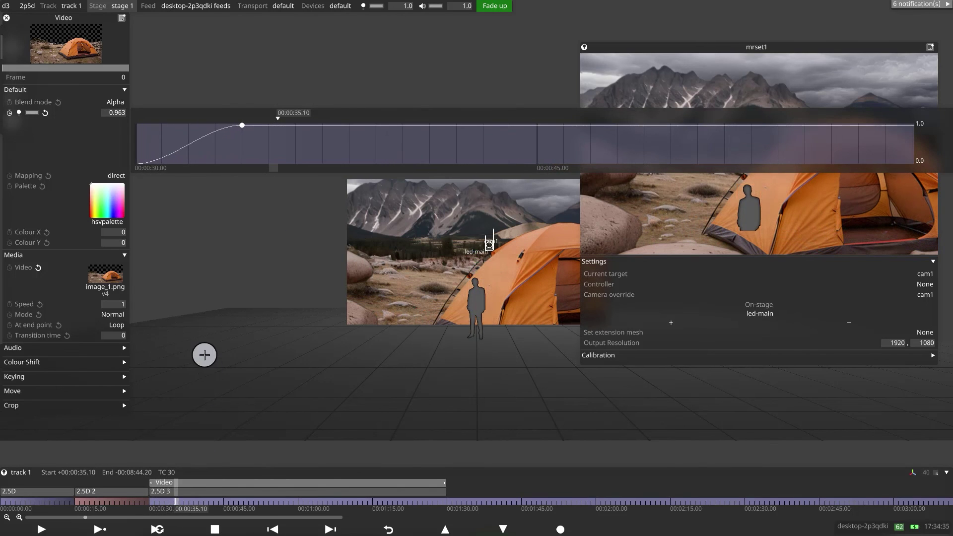
click(51, 123)
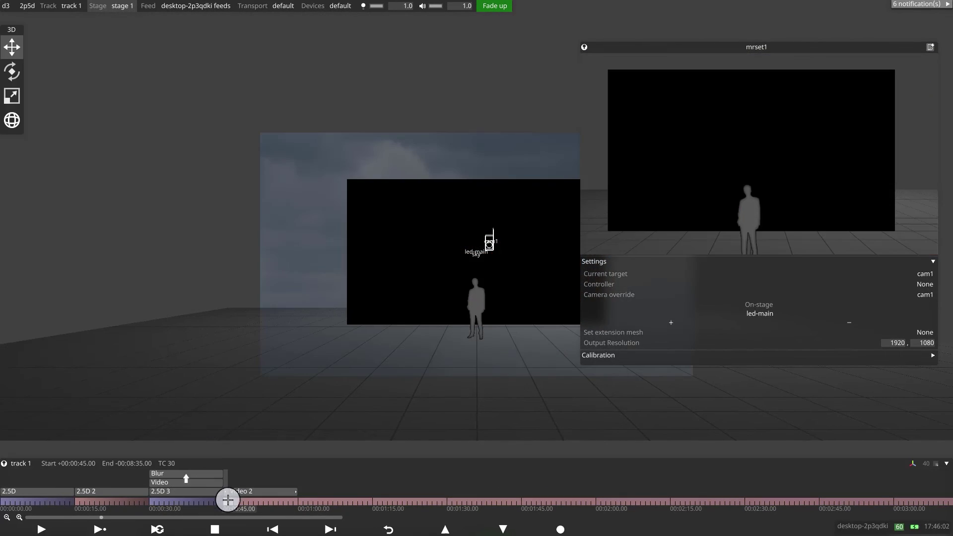
Step: Add a StageRender layer on track 1 at 00:00:45 using the layer-type search 'sta'
click(323, 493)
text(sta)
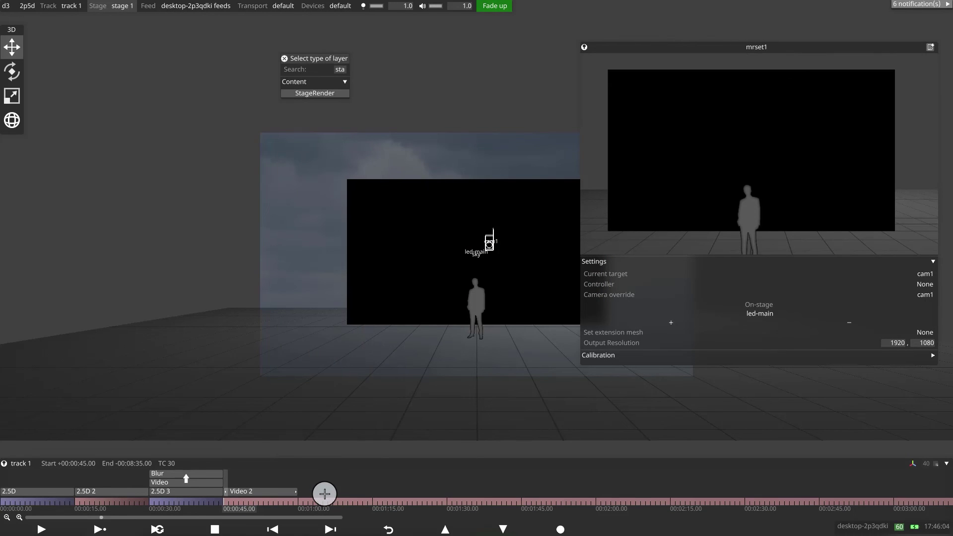
key(Return)
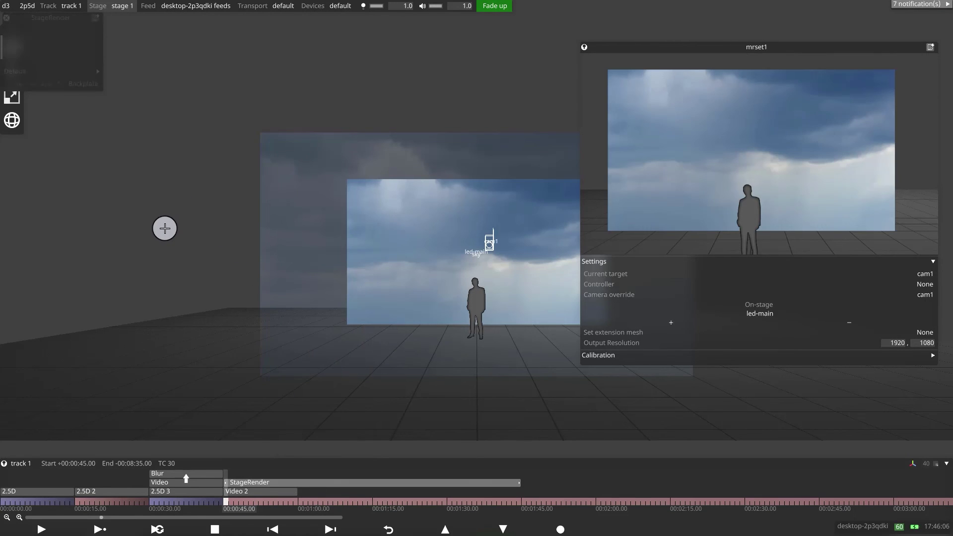